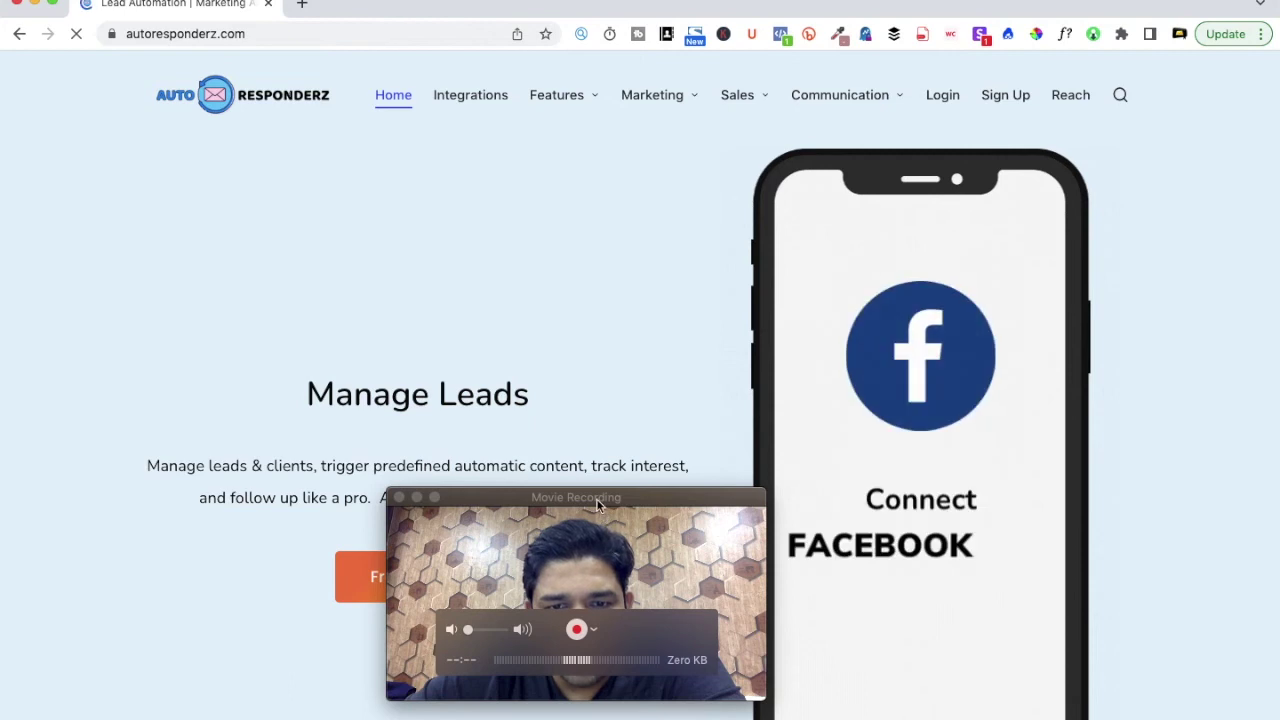
{"action": "left_click_drag", "start_coordinate": [610, 510], "coordinate": [408, 463]}
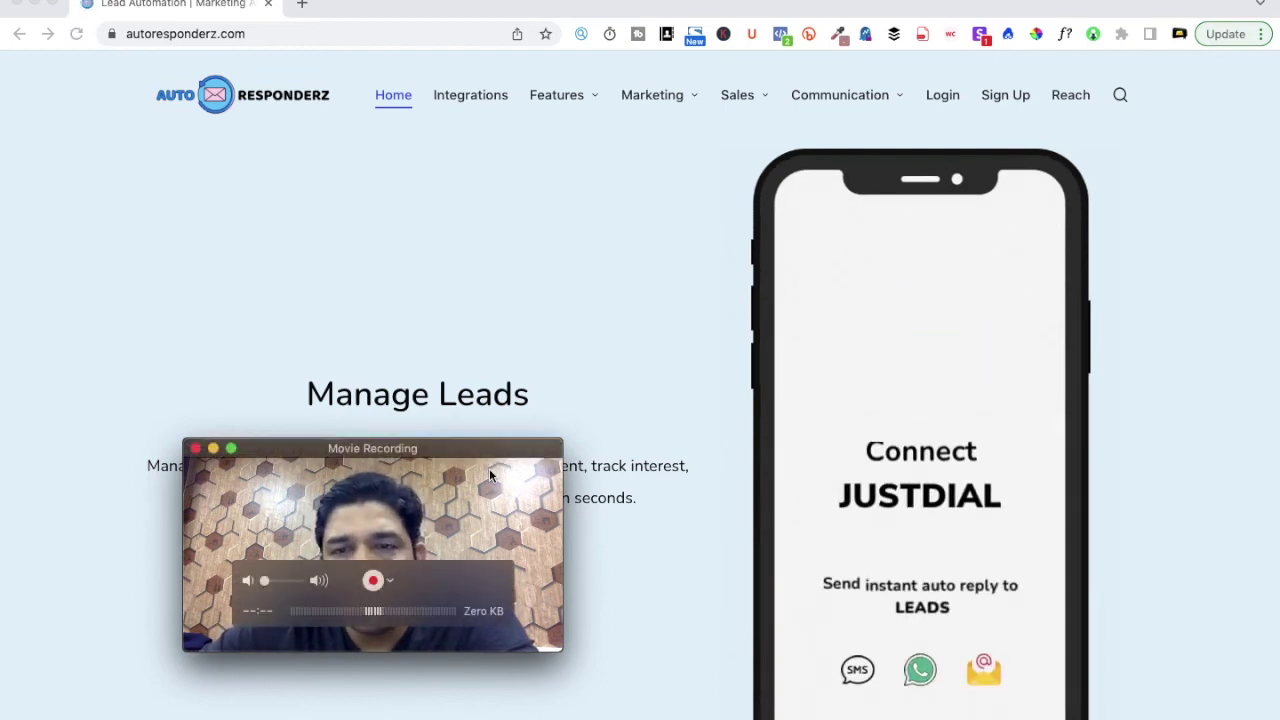
{"action": "scroll", "coordinate": [597, 338], "scroll_direction": "down", "scroll_amount": 2}
{"action": "scroll", "coordinate": [597, 338], "scroll_direction": "up", "scroll_amount": 2}
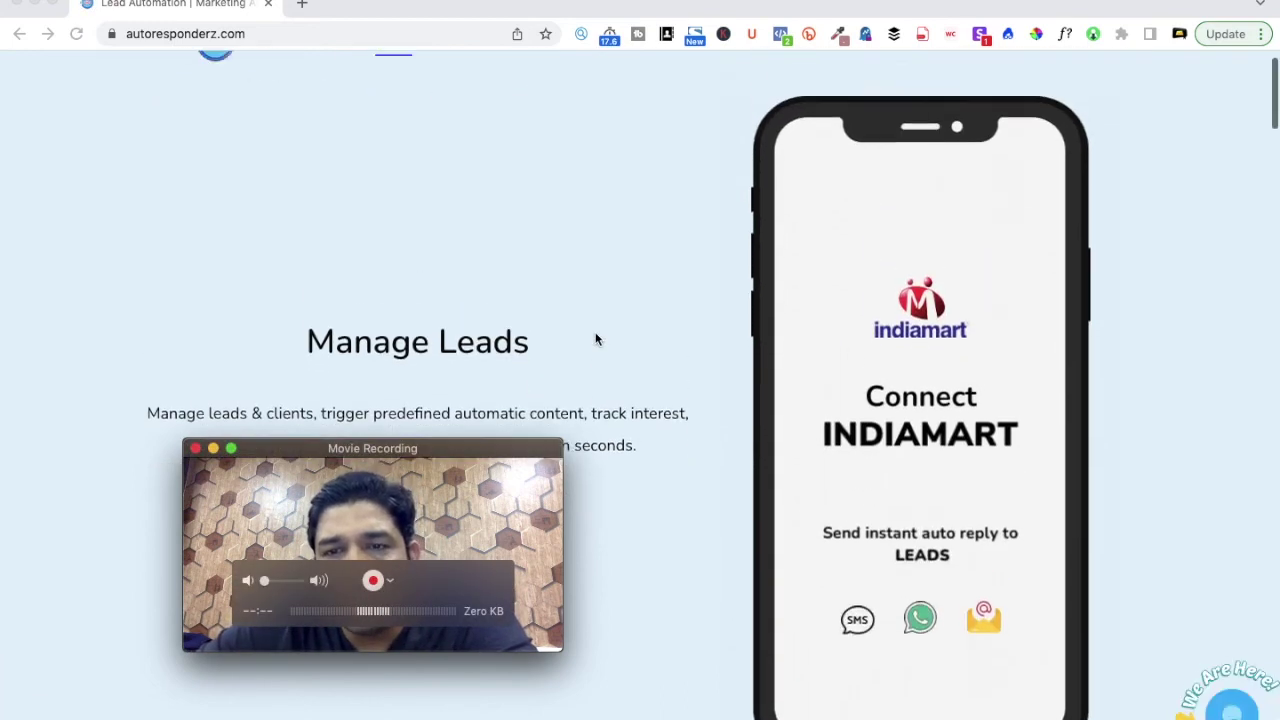
{"action": "scroll", "coordinate": [597, 338], "scroll_direction": "down", "scroll_amount": 1}
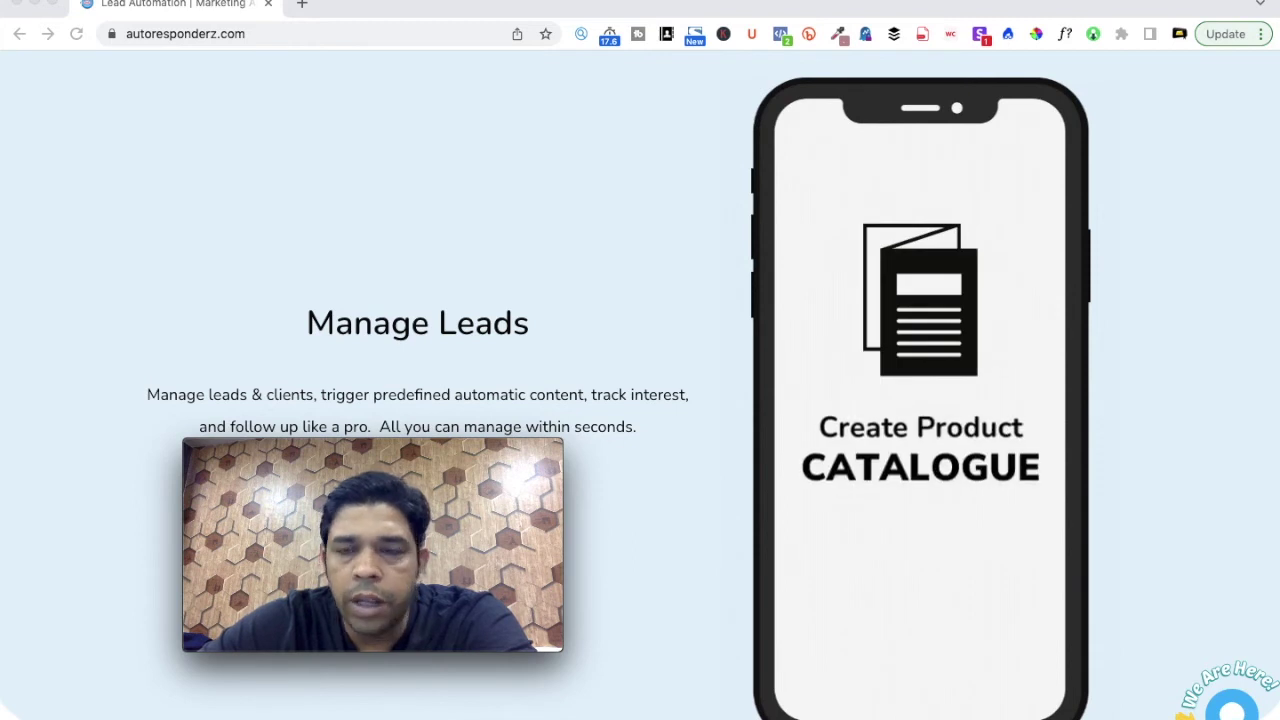
{"action": "mouse_move", "coordinate": [531, 510]}
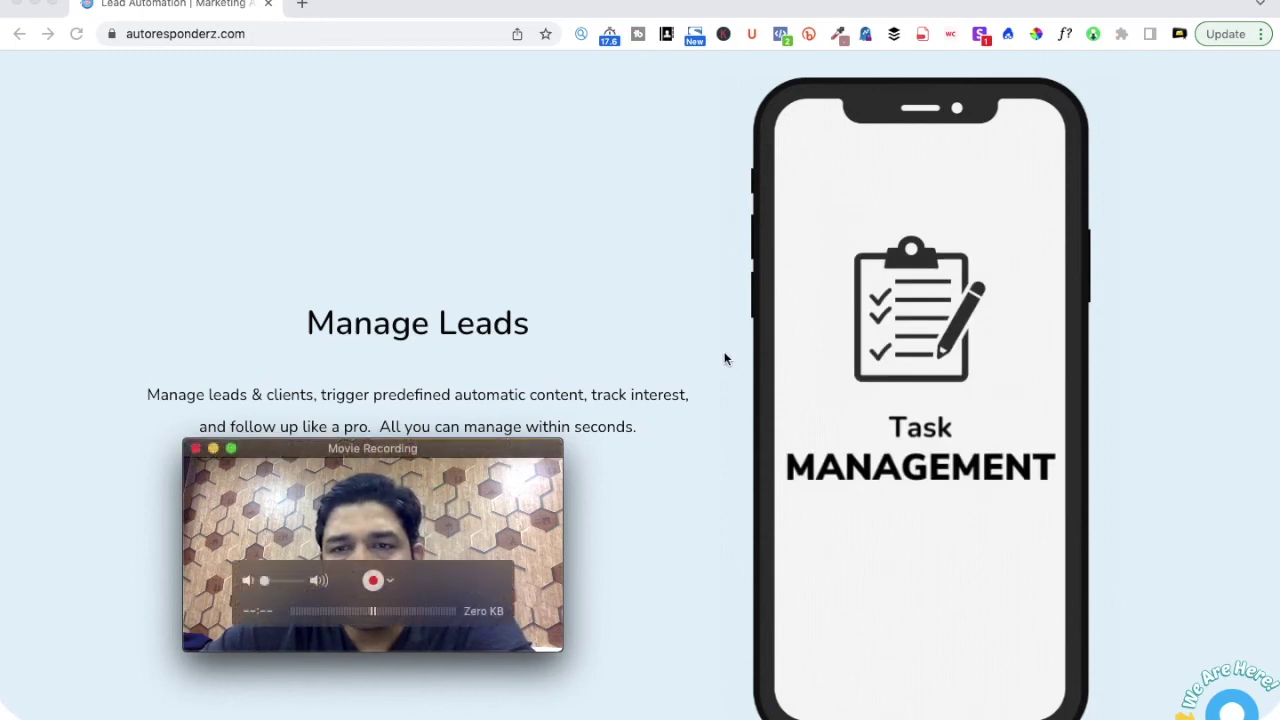
{"action": "scroll", "coordinate": [730, 300], "scroll_direction": "up", "scroll_amount": 2}
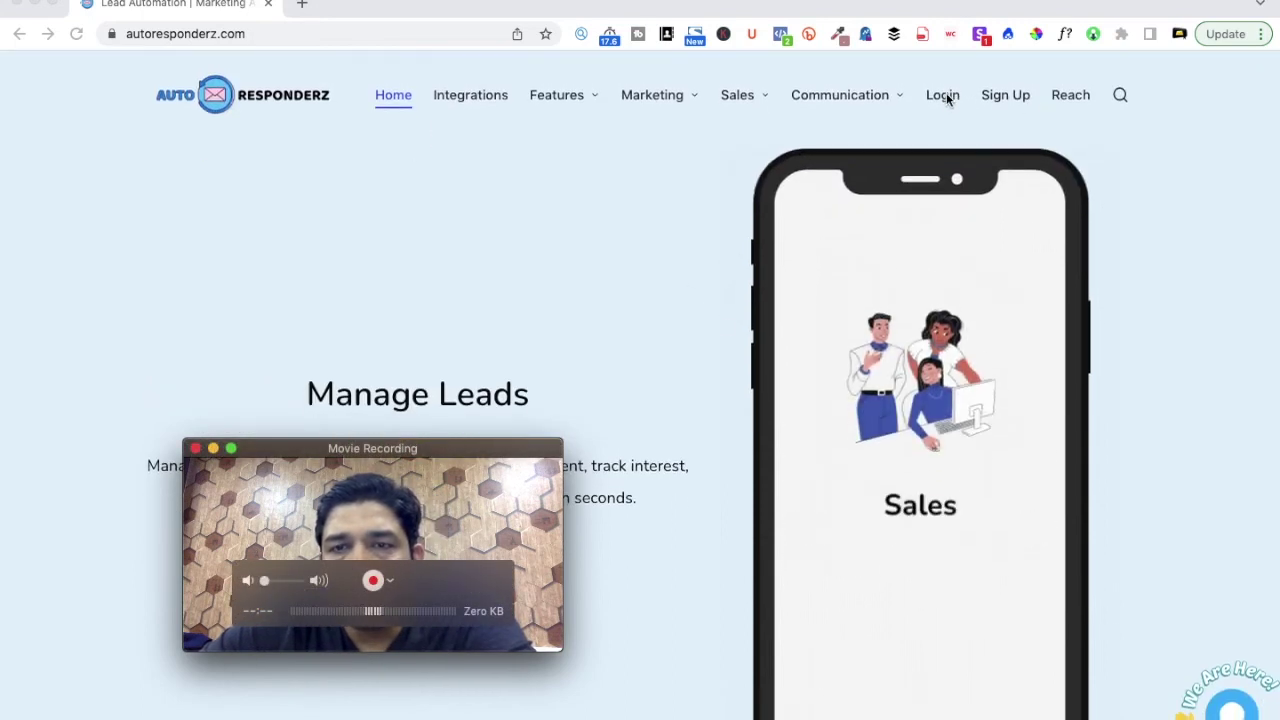
- Log in to the client account using the saved Autoresponderz username and password
{"action": "left_click", "coordinate": [946, 95]}
{"action": "left_click", "coordinate": [942, 97]}
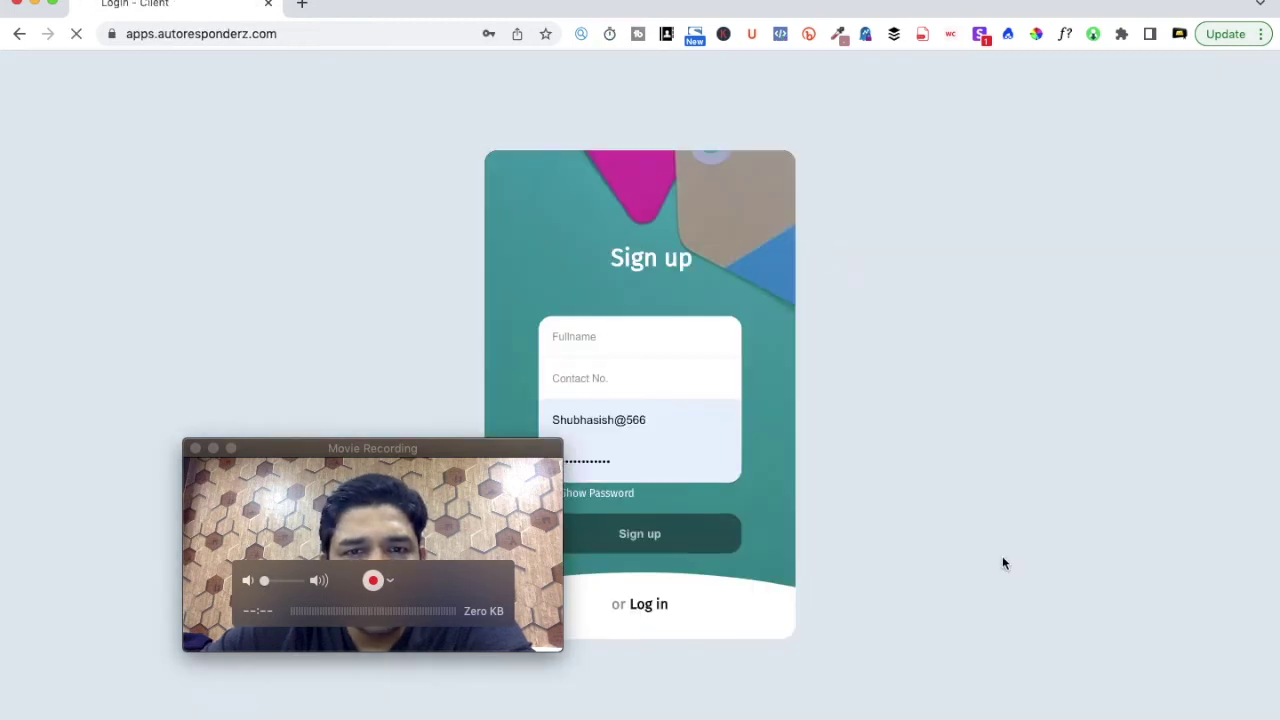
{"action": "left_click", "coordinate": [648, 605]}
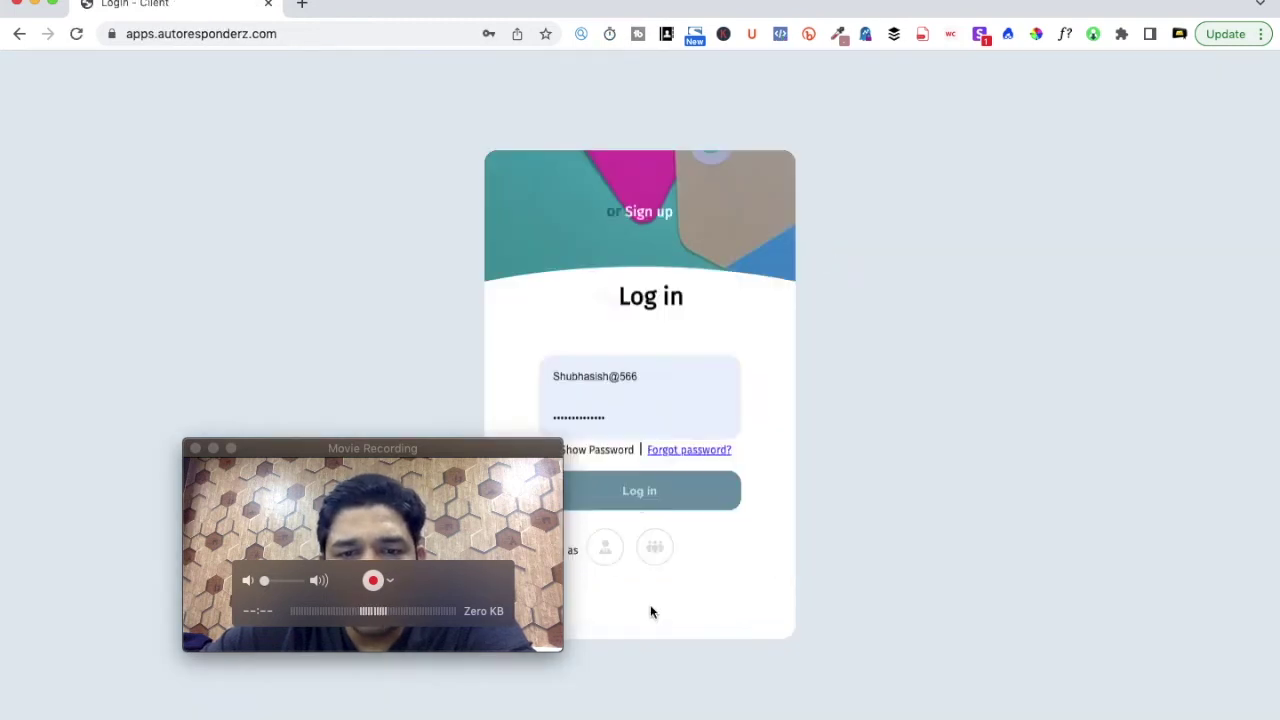
{"action": "left_click", "coordinate": [654, 358]}
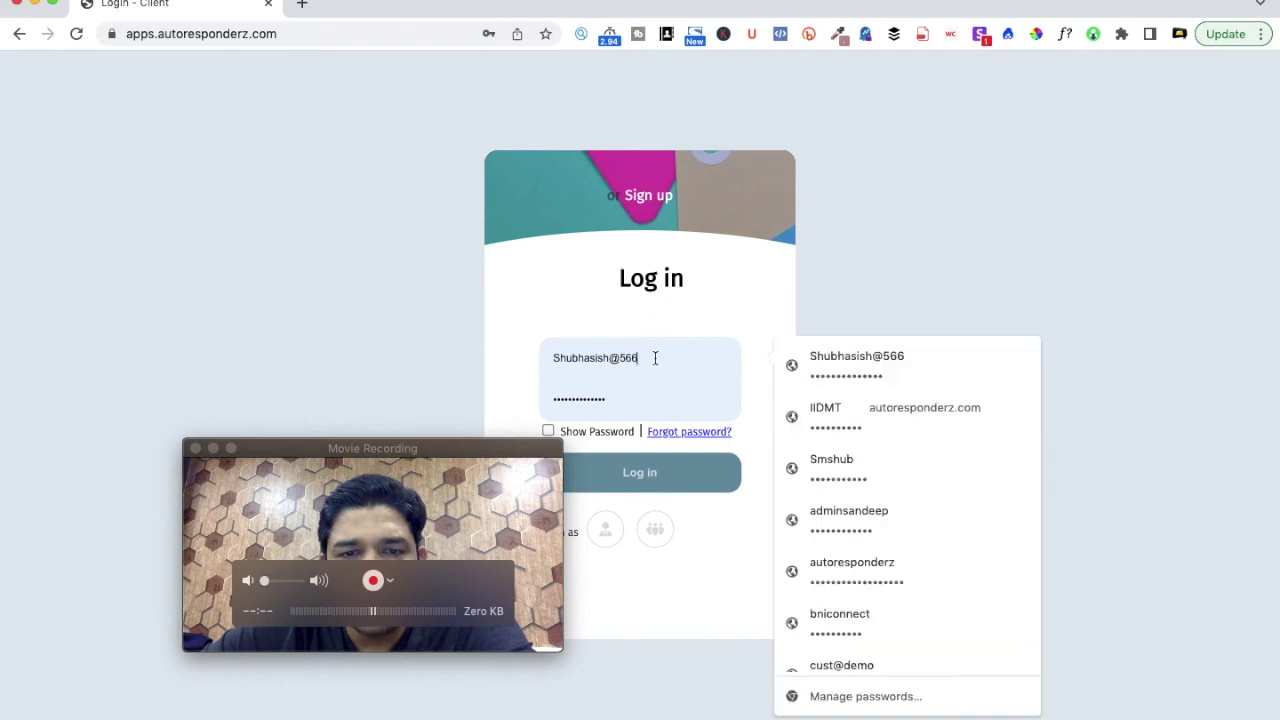
{"action": "left_click", "coordinate": [840, 460]}
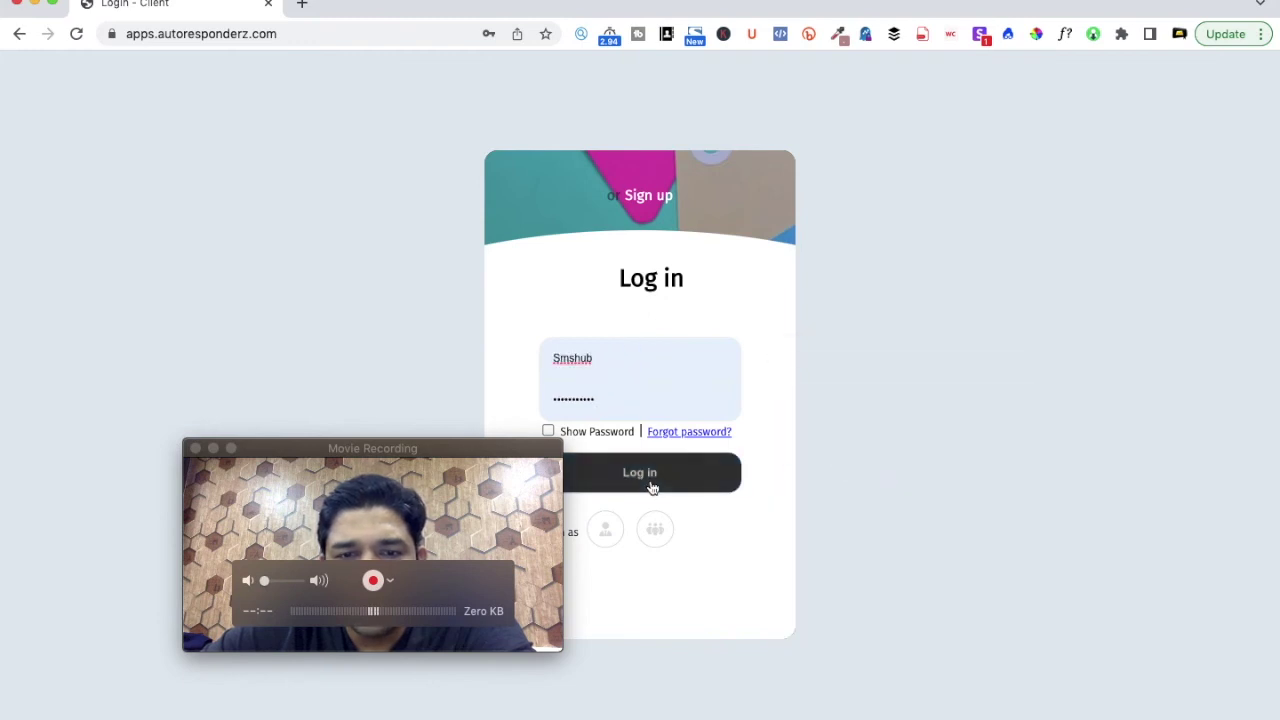
{"action": "left_click", "coordinate": [634, 366]}
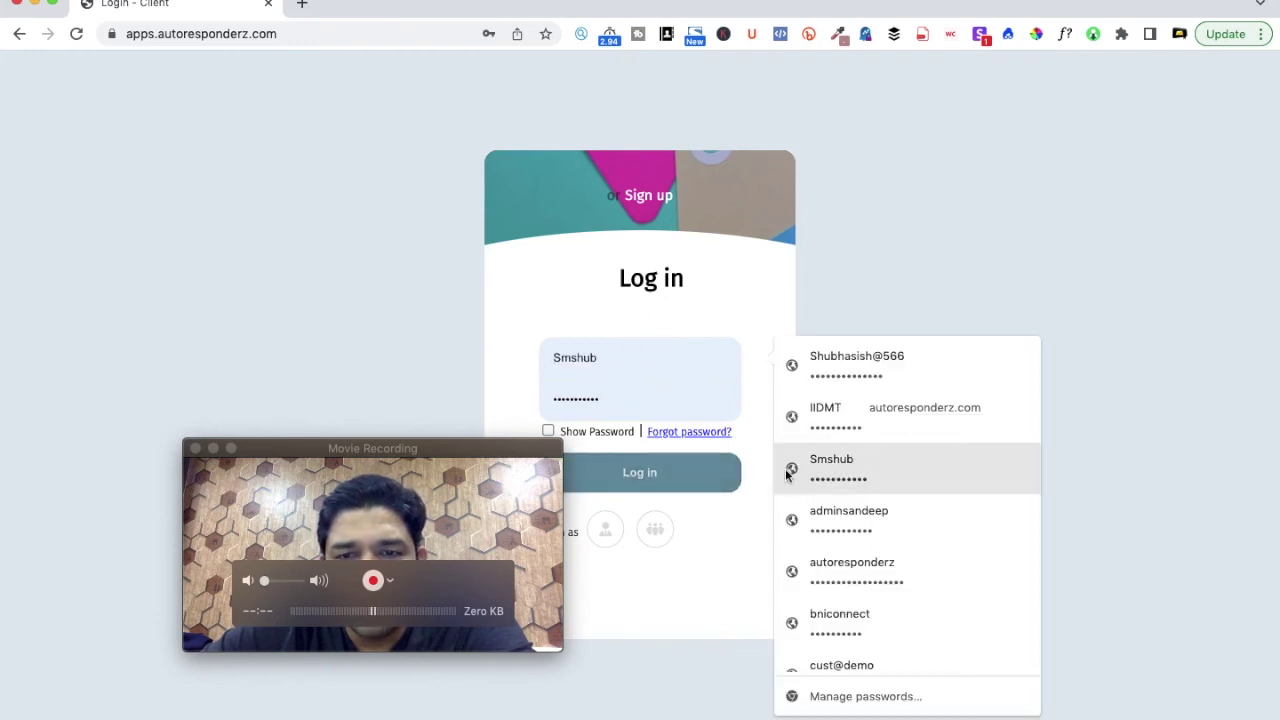
{"action": "left_click", "coordinate": [849, 578]}
{"action": "left_click", "coordinate": [615, 471]}
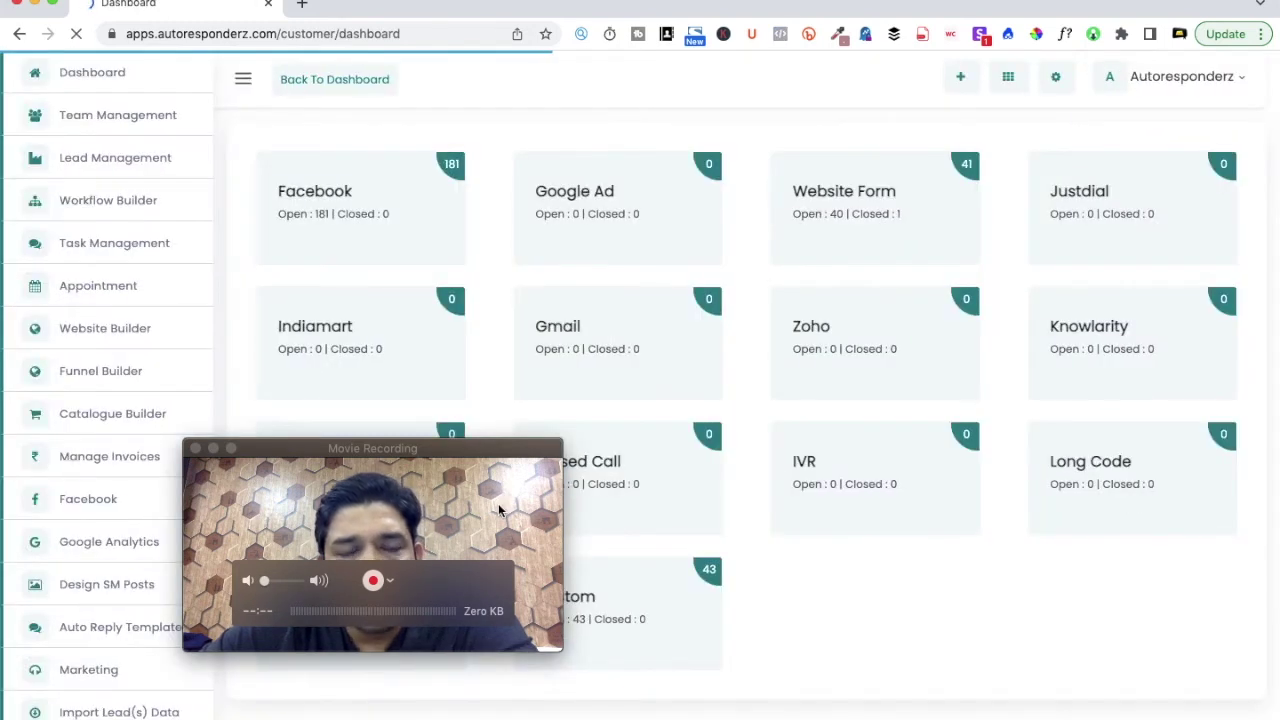
- Open the Facebook integration's configuration from the lead source settings
{"action": "left_click_drag", "start_coordinate": [486, 449], "coordinate": [1178, 554]}
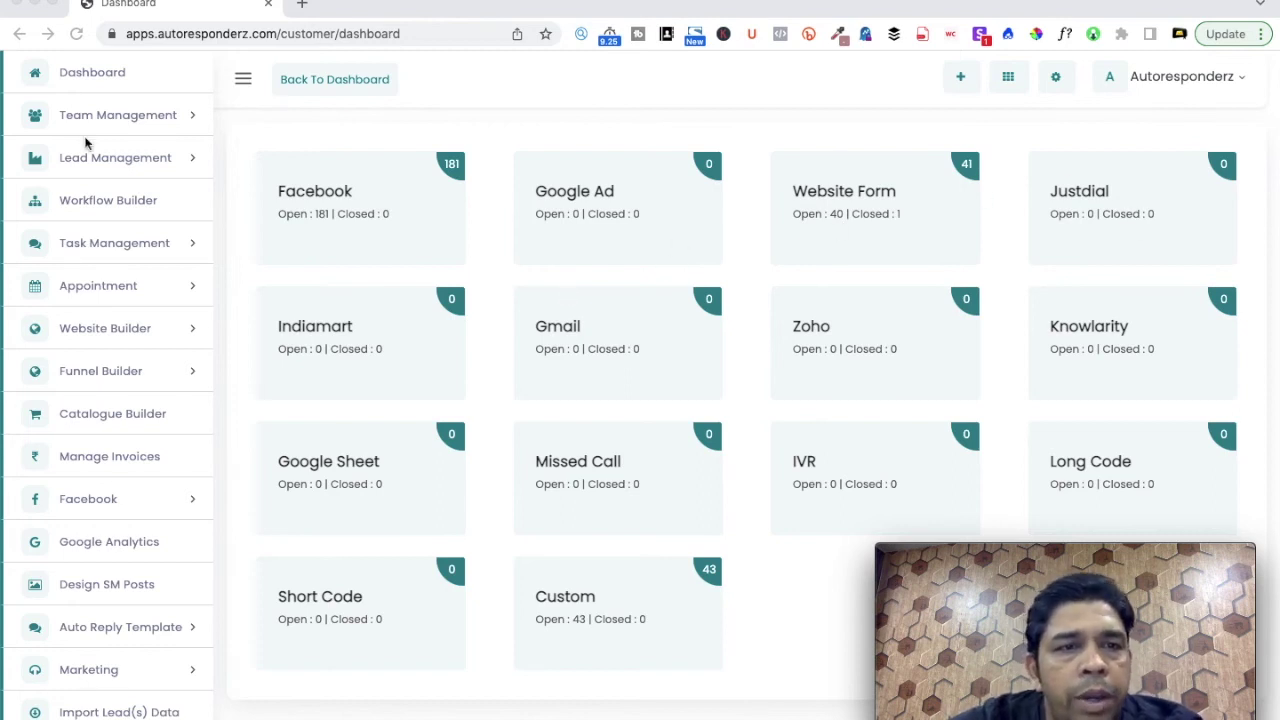
{"action": "left_click", "coordinate": [140, 156]}
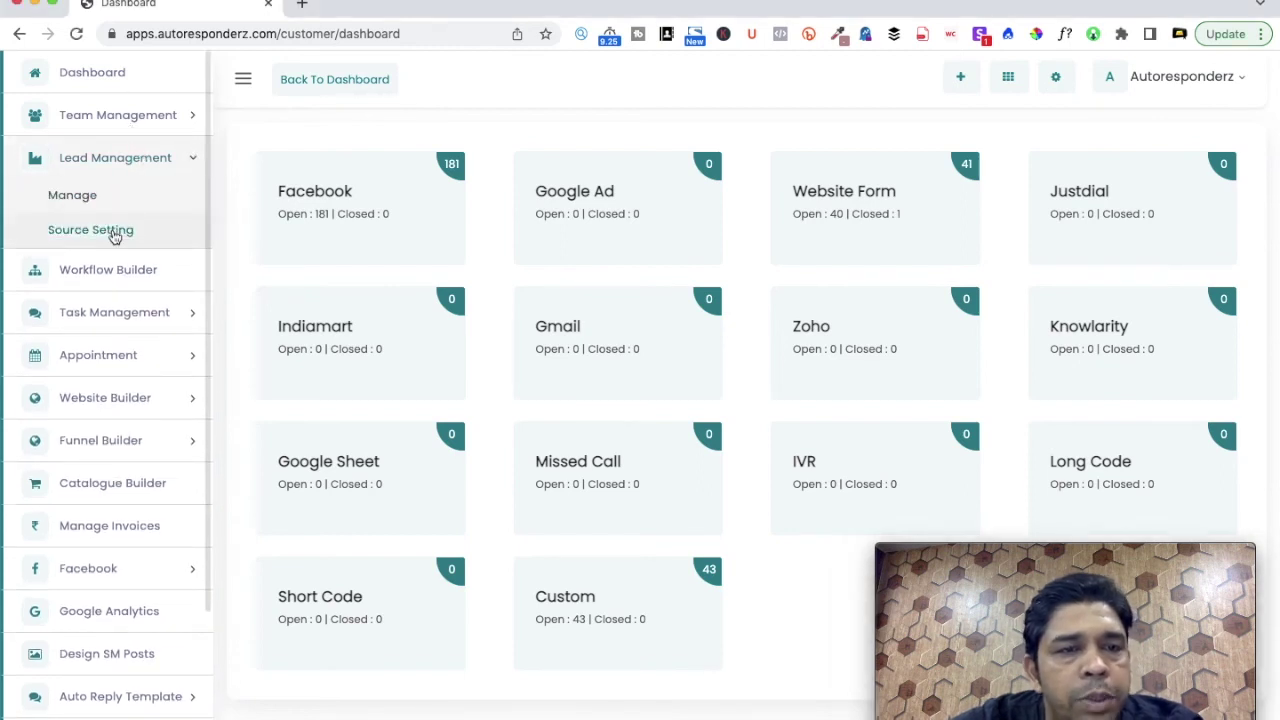
{"action": "left_click", "coordinate": [112, 231]}
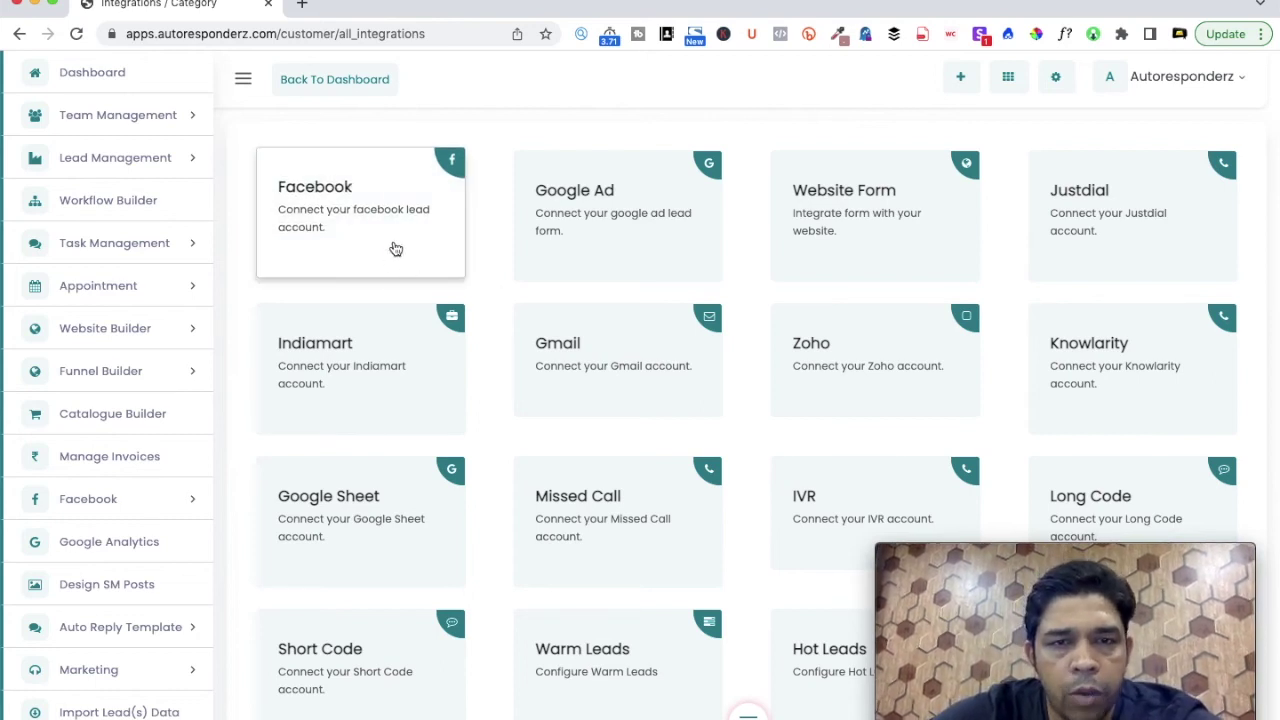
{"action": "left_click", "coordinate": [453, 166]}
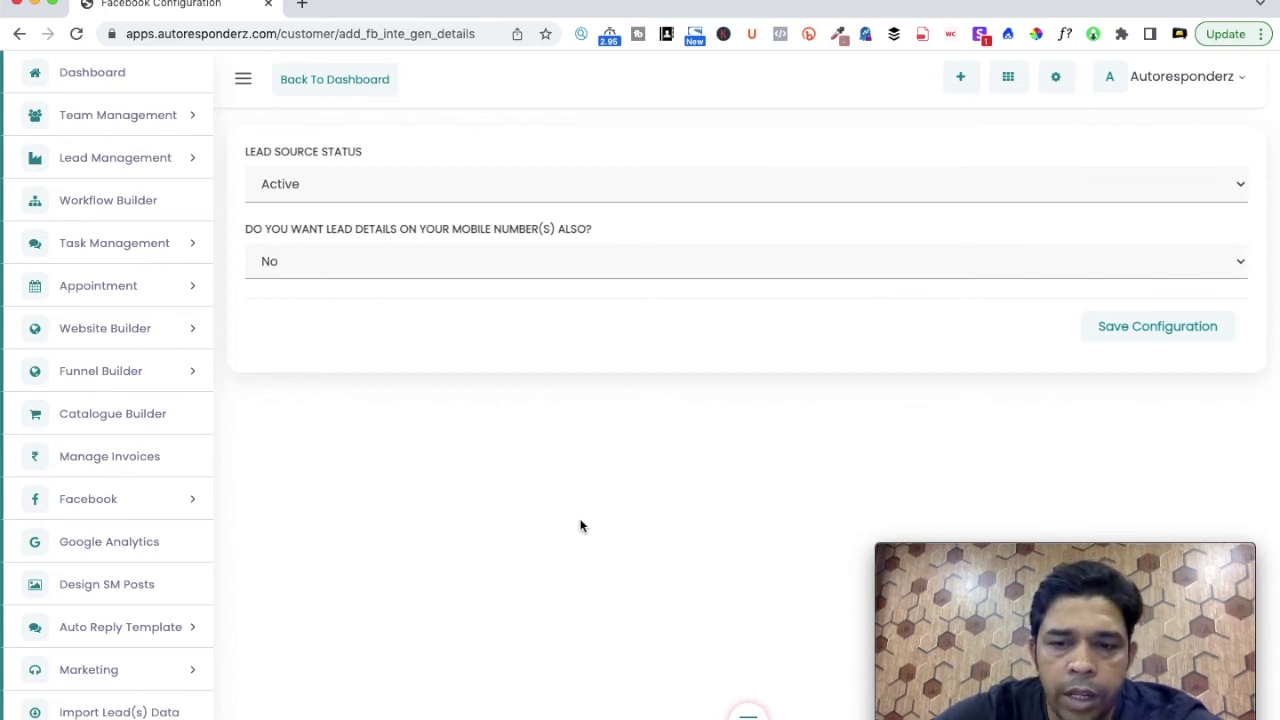
- Disconnect the currently linked Facebook account from the Facebook lead source
{"action": "left_click", "coordinate": [745, 713]}
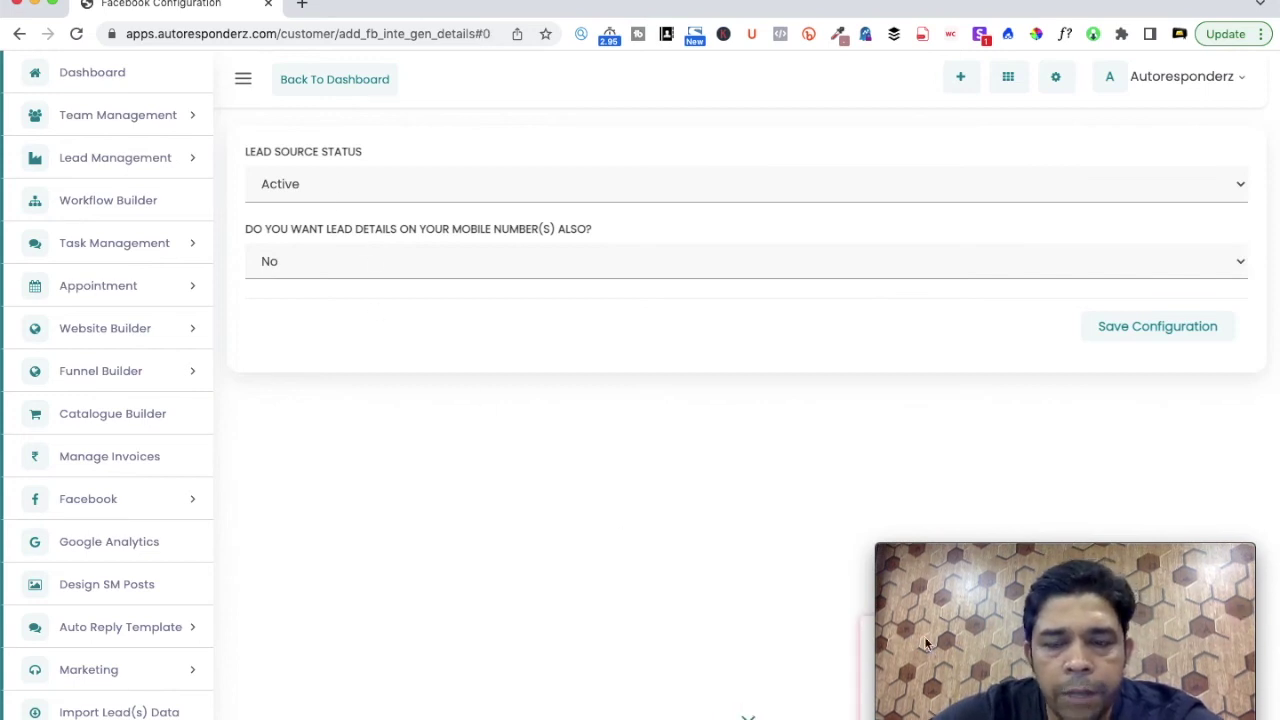
{"action": "mouse_move", "coordinate": [1045, 571]}
{"action": "left_click_drag", "start_coordinate": [1049, 557], "coordinate": [586, 426]}
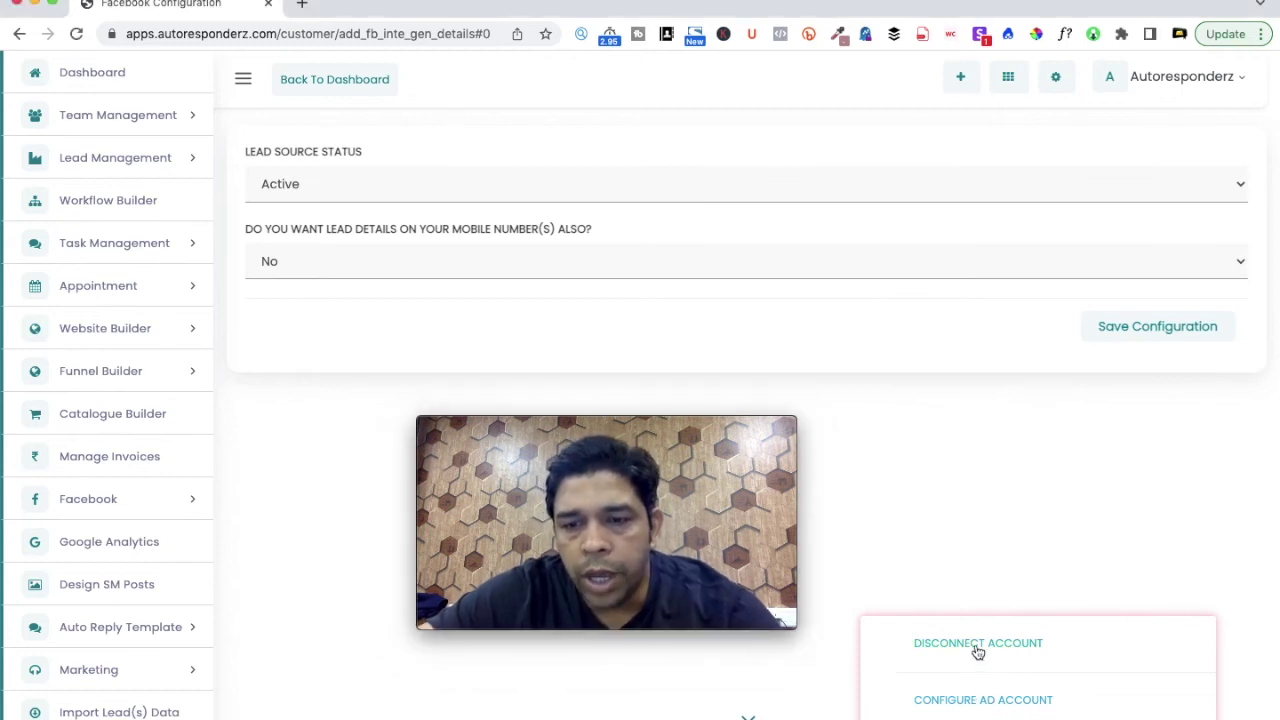
{"action": "left_click", "coordinate": [976, 650]}
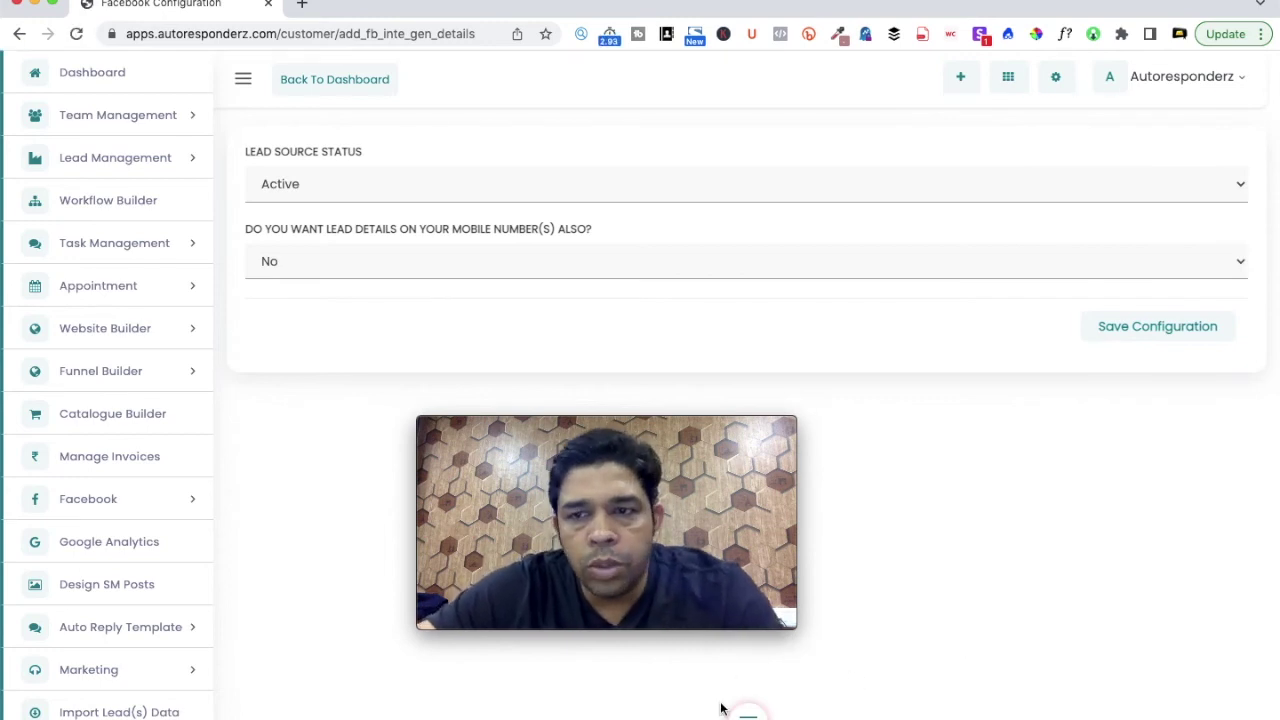
{"action": "left_click", "coordinate": [756, 714]}
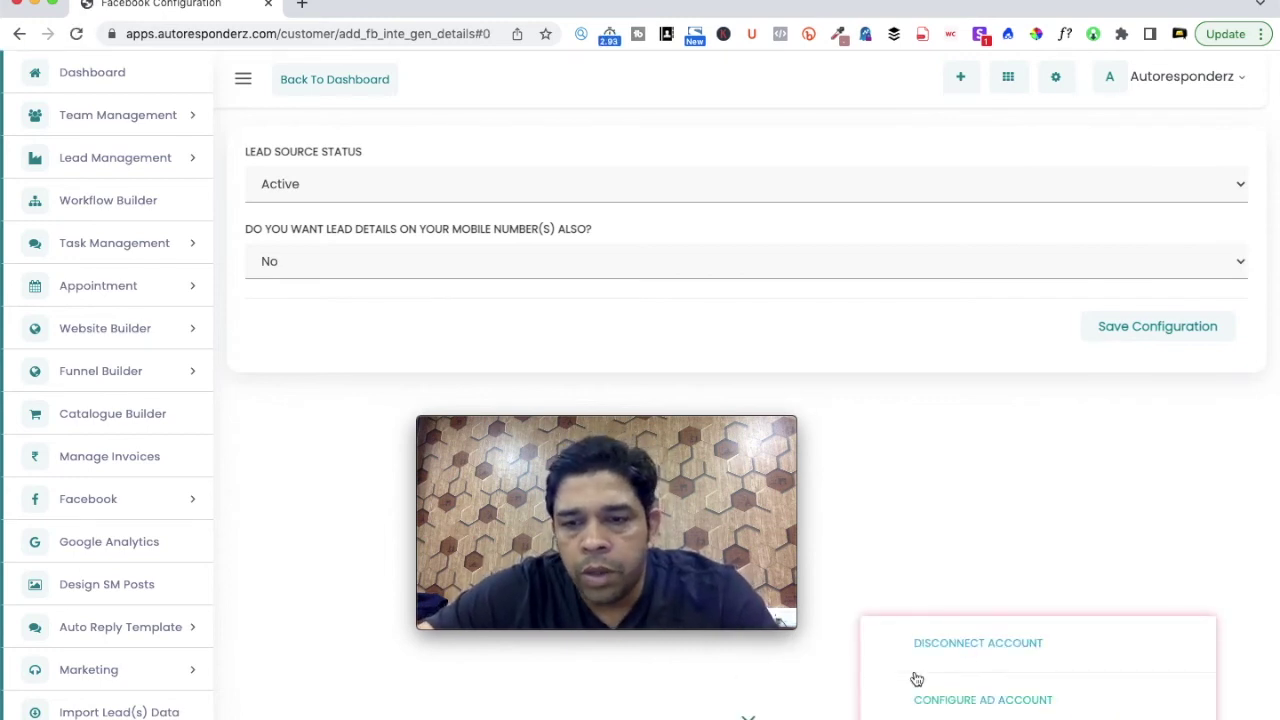
{"action": "left_click", "coordinate": [866, 645]}
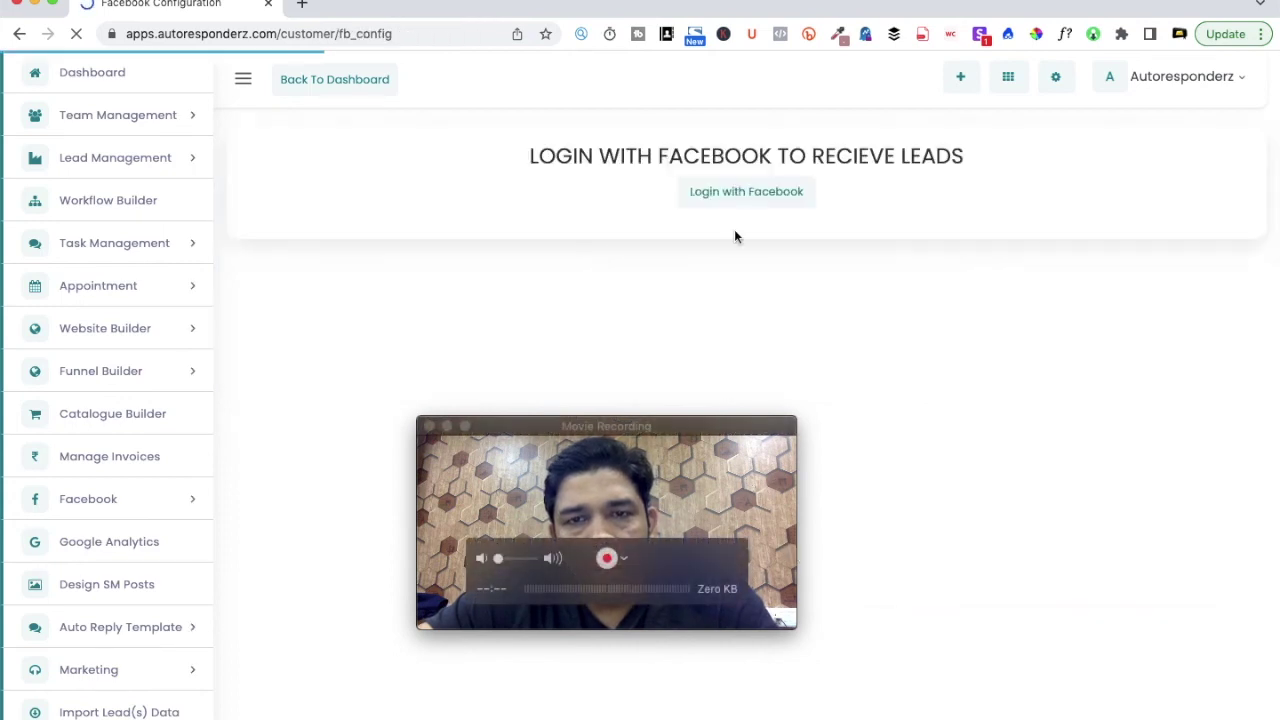
- Log in with Facebook to receive leads, using the saved account e-mail and password
{"action": "left_click", "coordinate": [758, 204]}
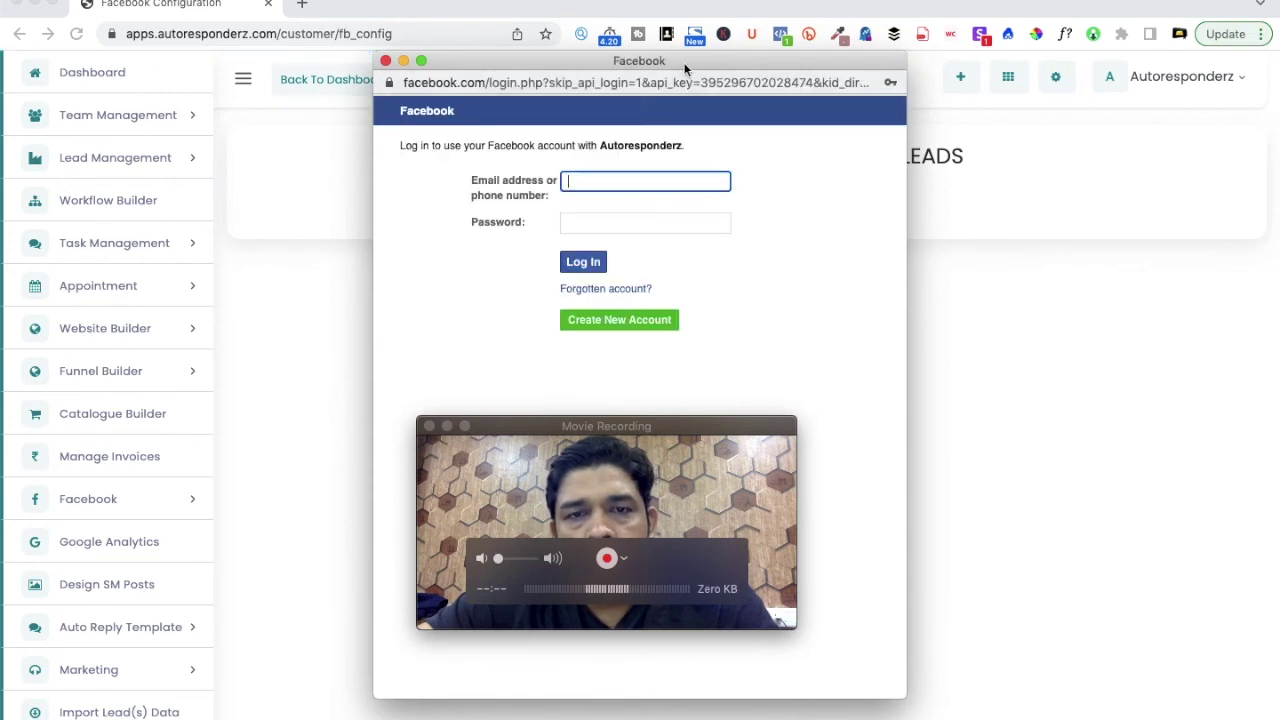
{"action": "left_click", "coordinate": [602, 265]}
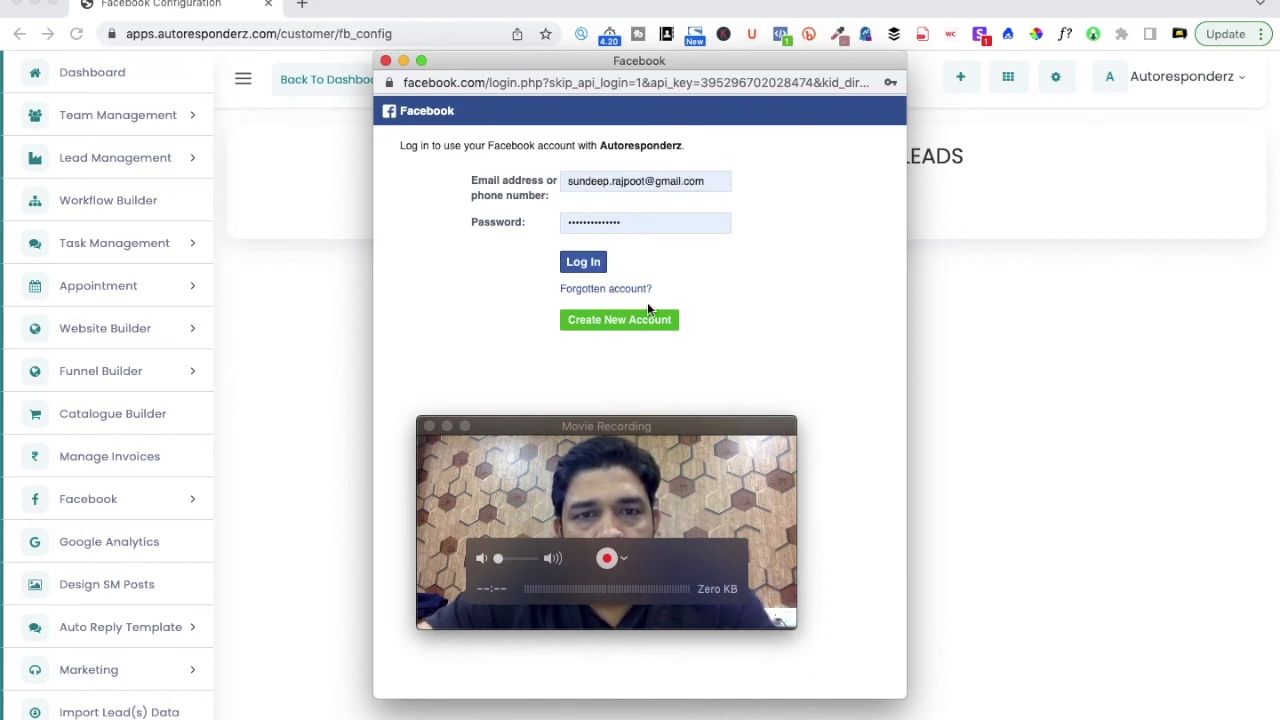
{"action": "left_click", "coordinate": [578, 266]}
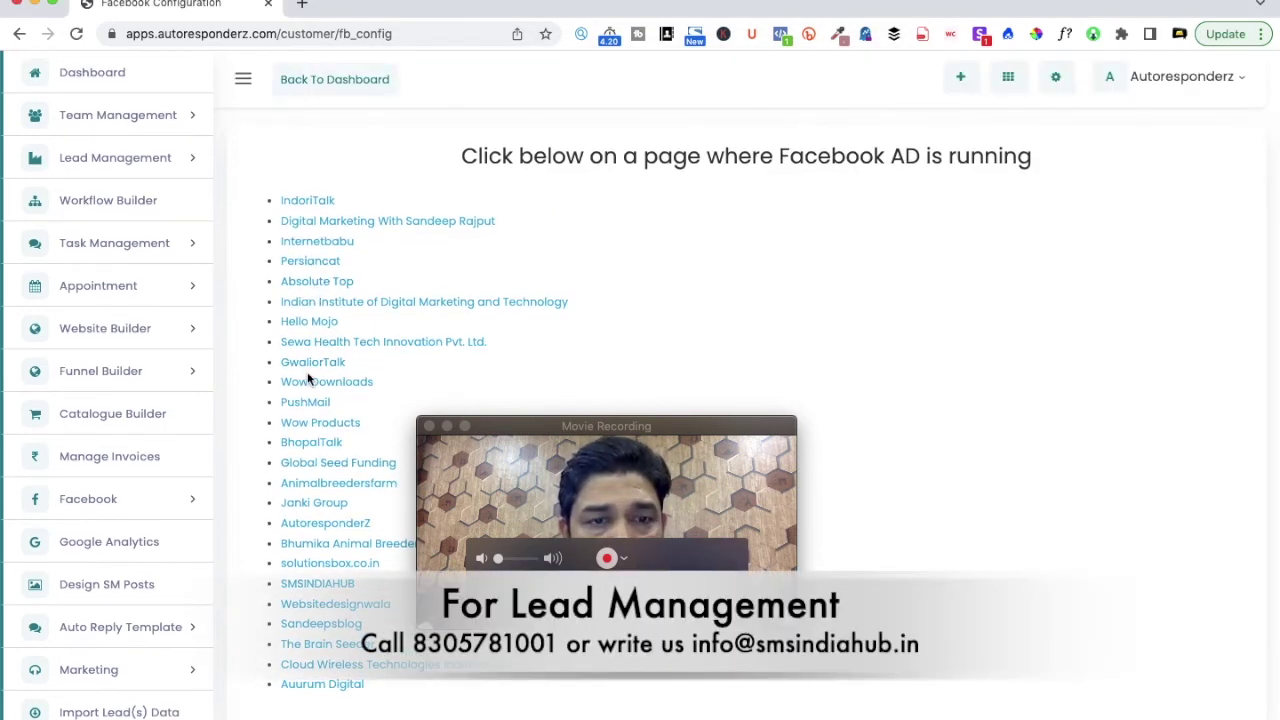
- Subscribe the SMSINDIAHUB page as the page where the Facebook ad is running
{"action": "left_click", "coordinate": [558, 443]}
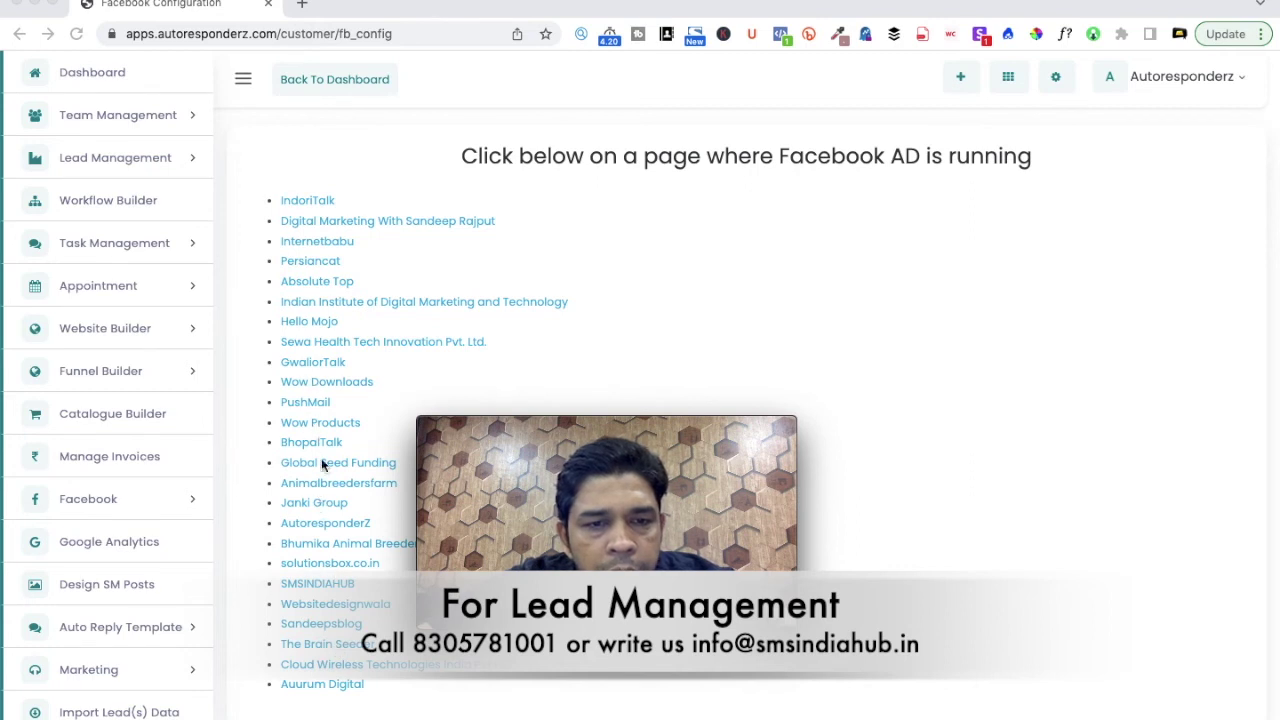
{"action": "left_click", "coordinate": [340, 589]}
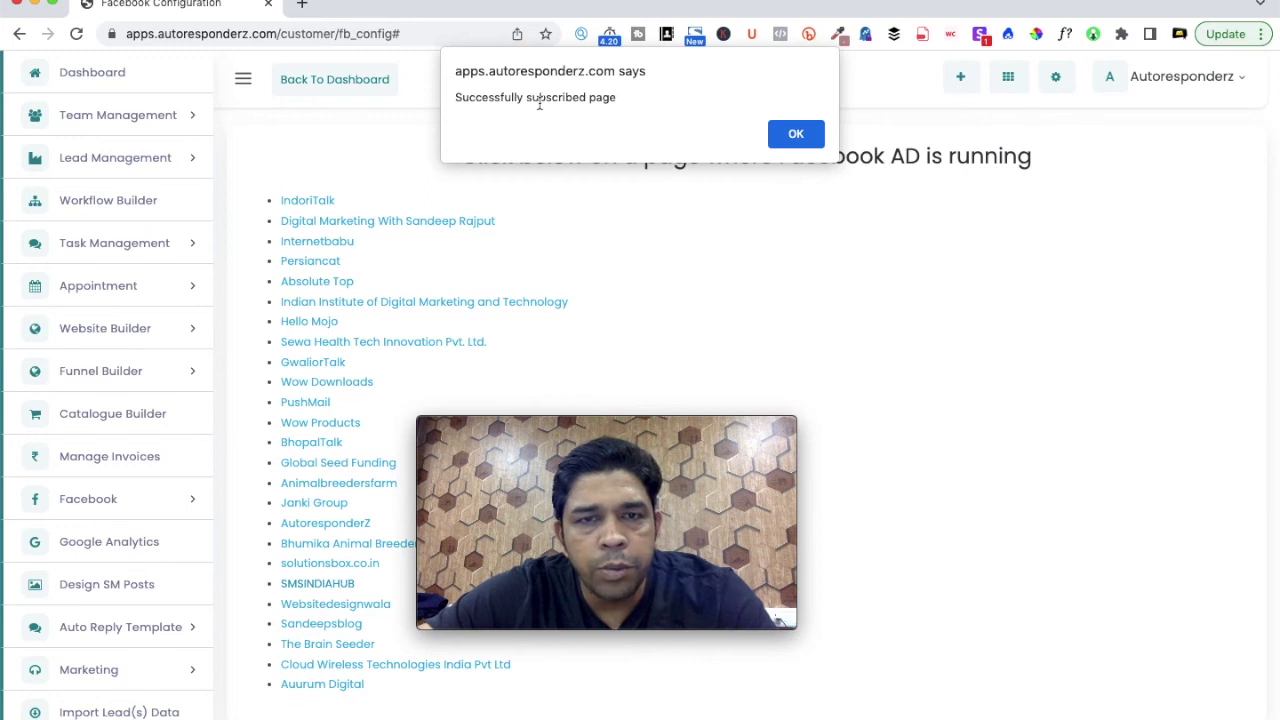
{"action": "left_click", "coordinate": [796, 136]}
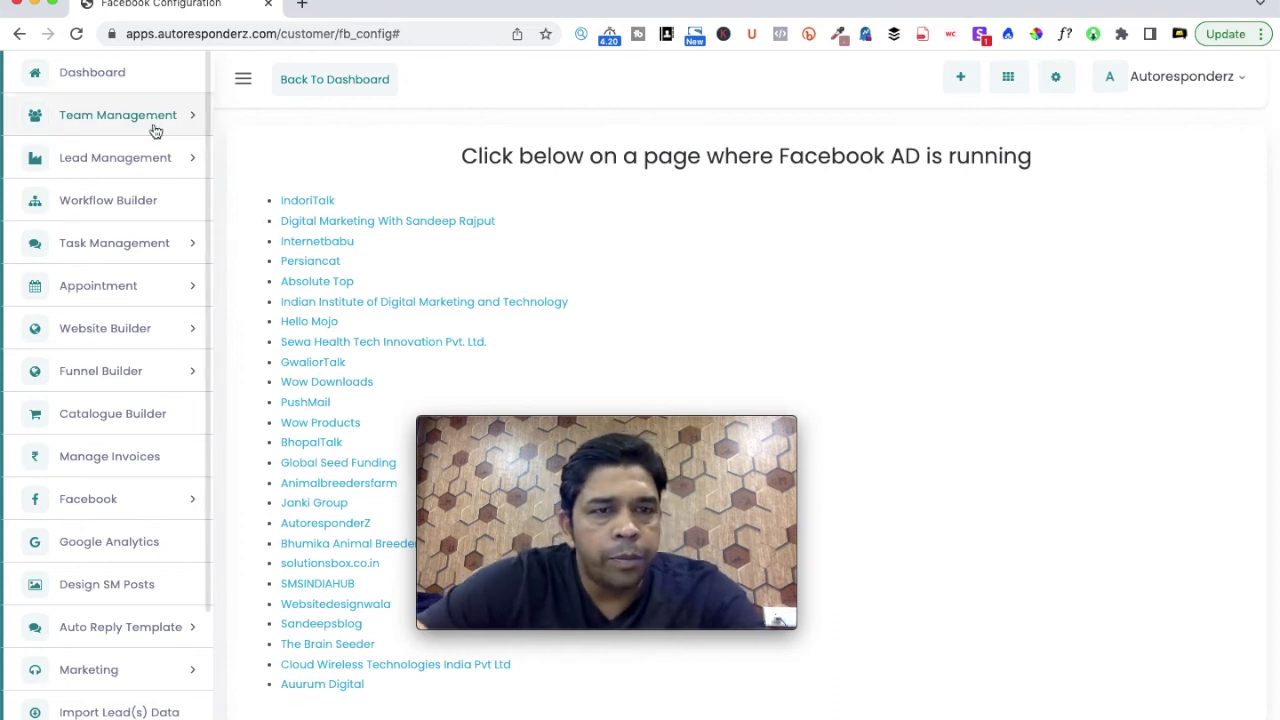
- Revisit the lead source integrations and open the list of all managed leads
{"action": "left_click", "coordinate": [157, 160]}
{"action": "left_click", "coordinate": [100, 232]}
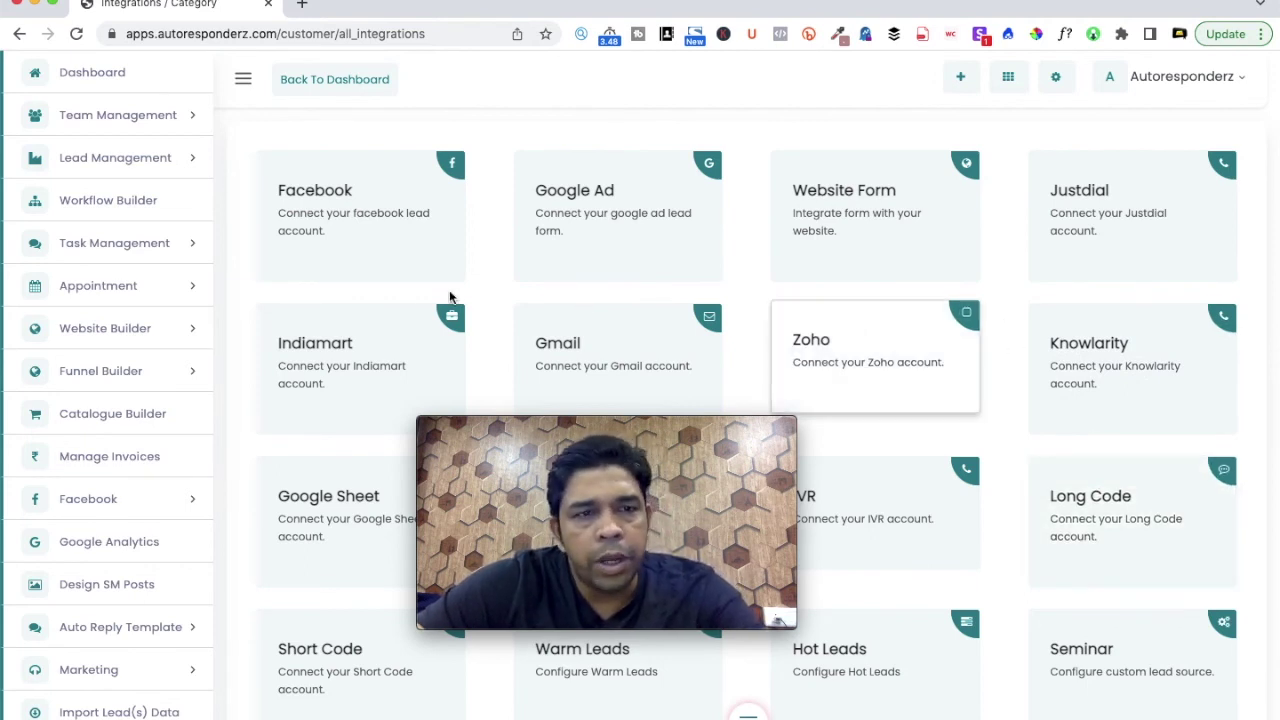
{"action": "left_click", "coordinate": [160, 160]}
{"action": "left_click", "coordinate": [84, 203]}
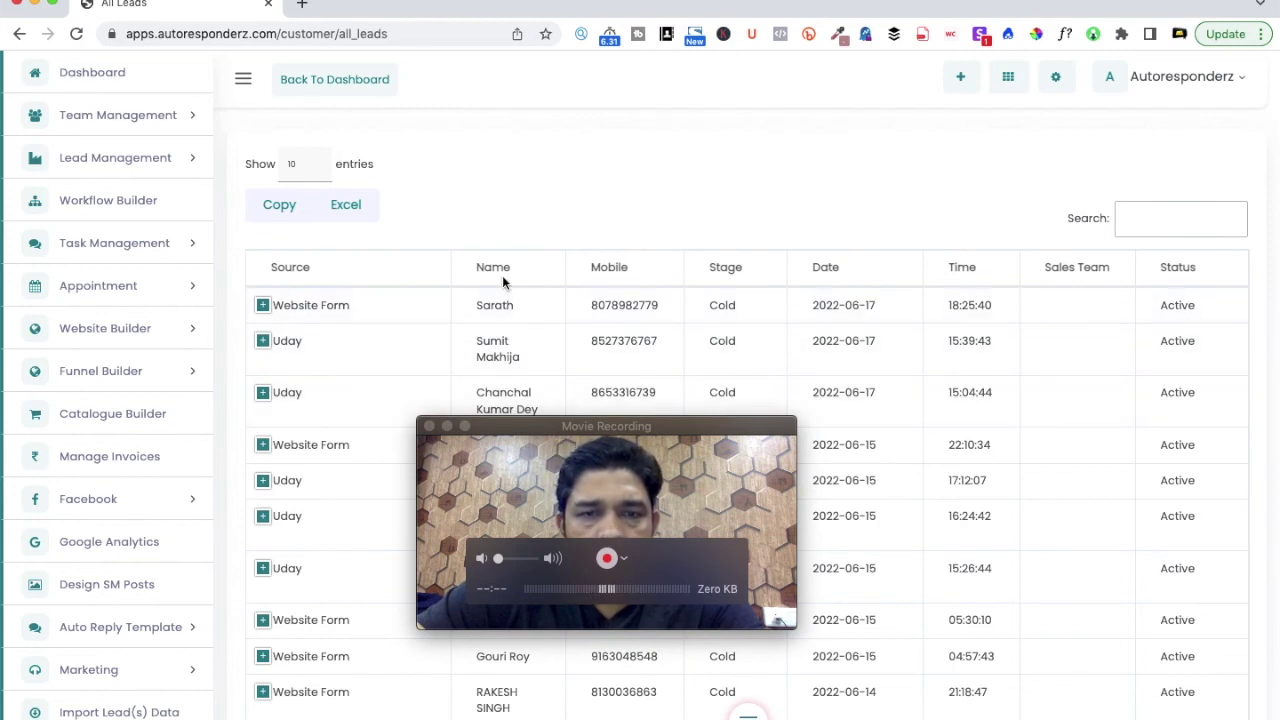
{"action": "left_click_drag", "start_coordinate": [573, 426], "coordinate": [823, 310]}
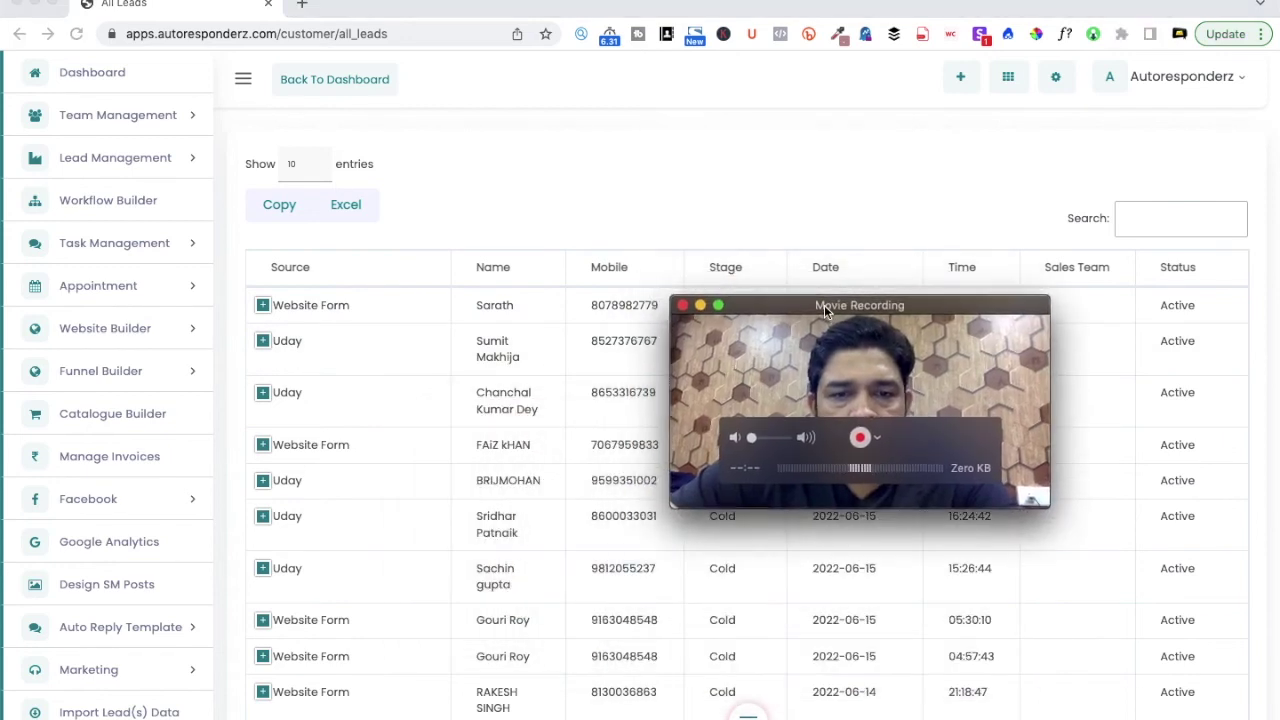
- Filter the lead list by the Facebook source, and switch the source filter to Website Form
{"action": "scroll", "coordinate": [441, 490], "scroll_direction": "down", "scroll_amount": 3}
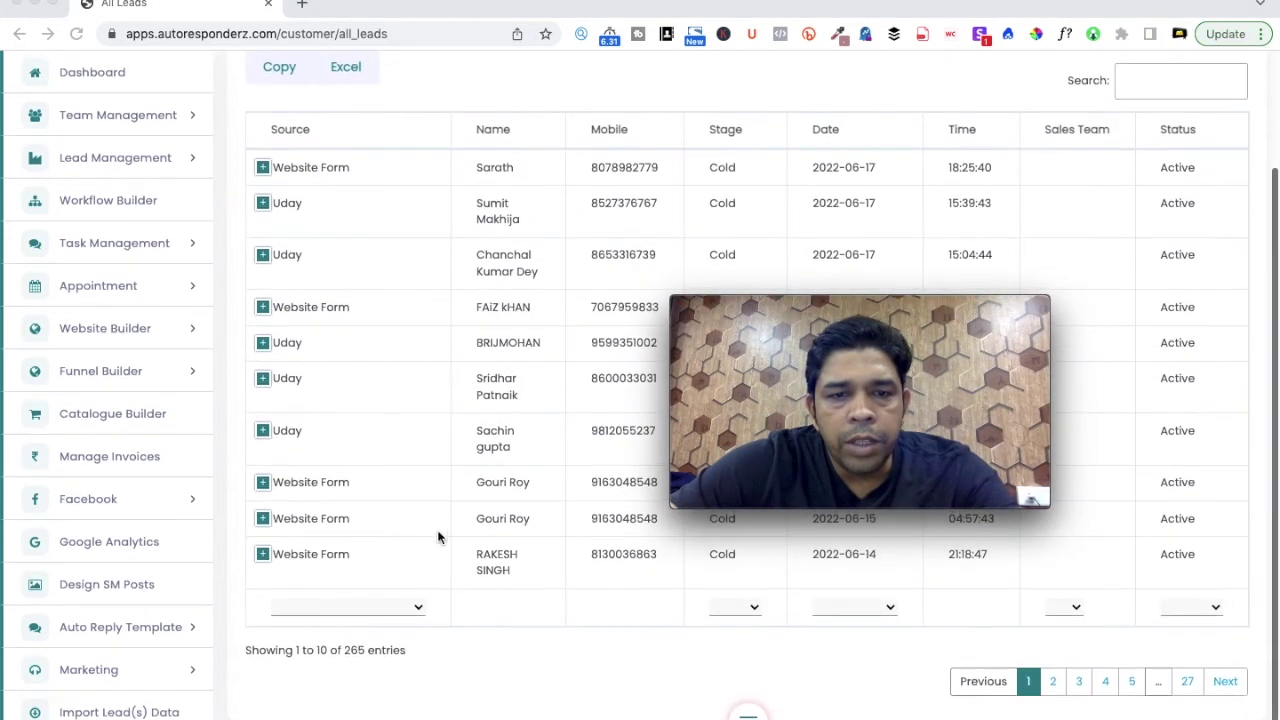
{"action": "left_click", "coordinate": [387, 605]}
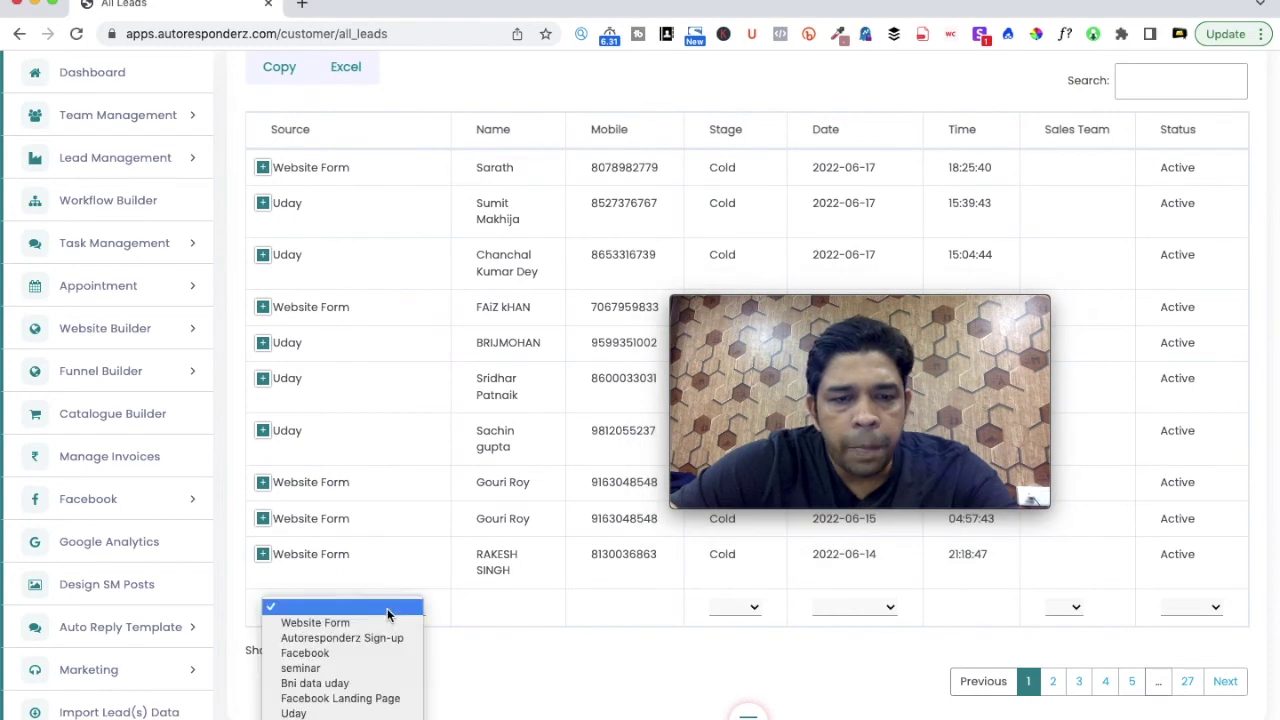
{"action": "left_click", "coordinate": [357, 655]}
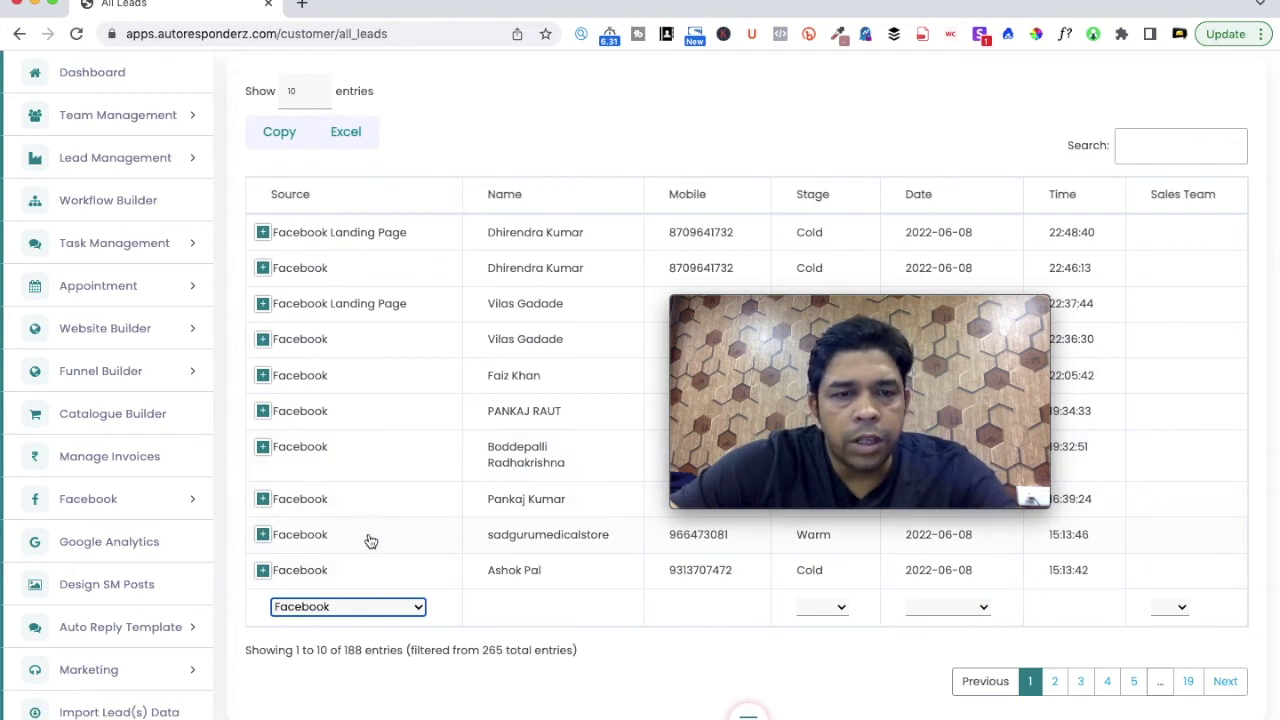
{"action": "left_click", "coordinate": [385, 612]}
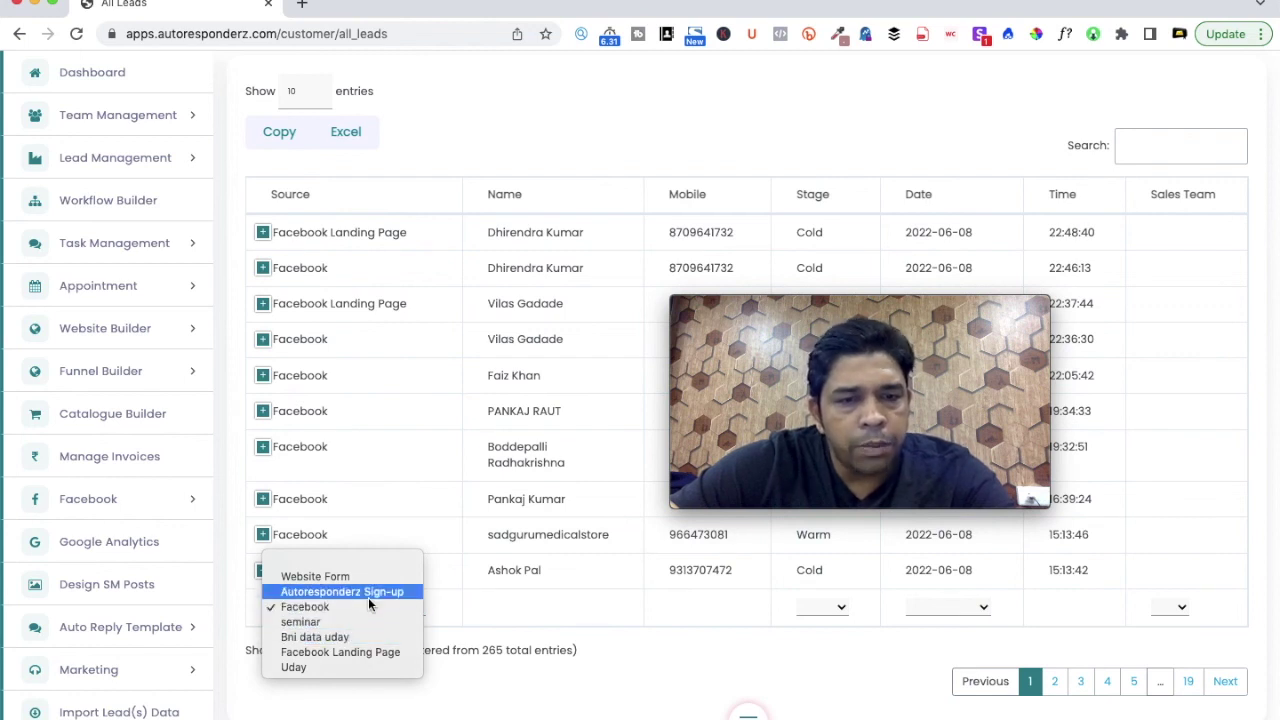
{"action": "left_click", "coordinate": [343, 576]}
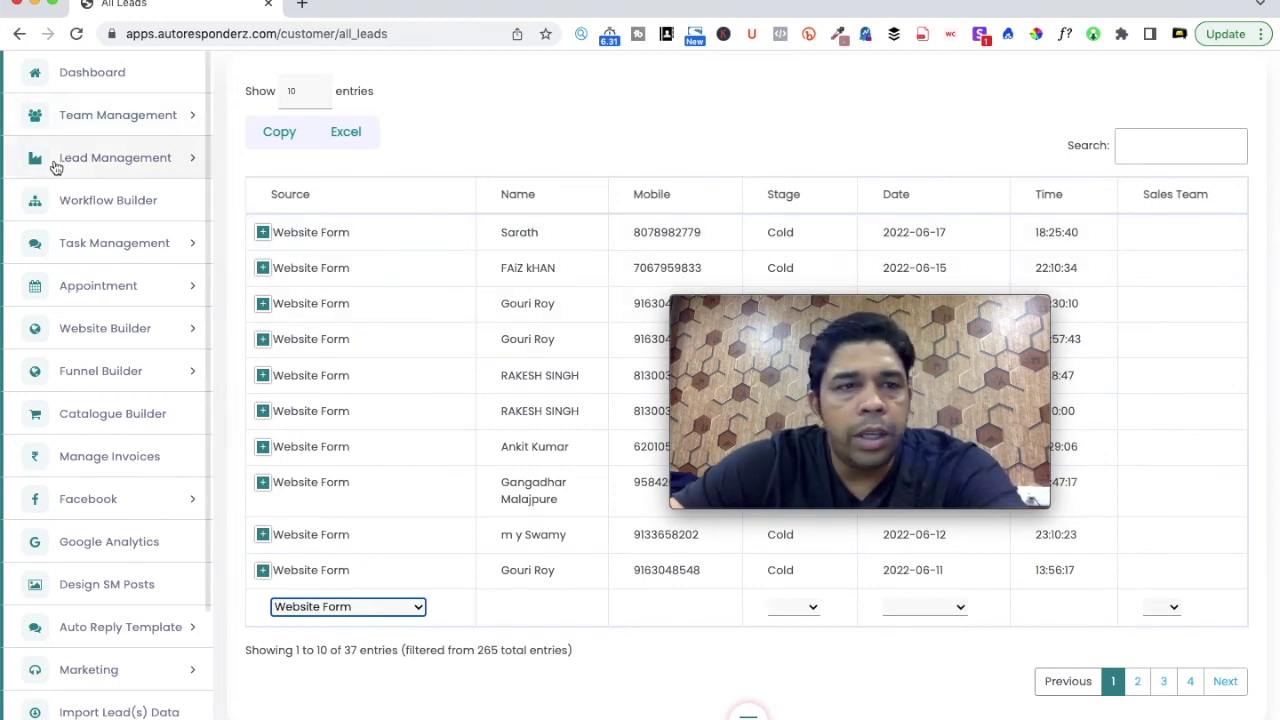
- Revisit the lead source integrations, and reopen the list of all managed leads to review it
{"action": "left_click", "coordinate": [141, 163]}
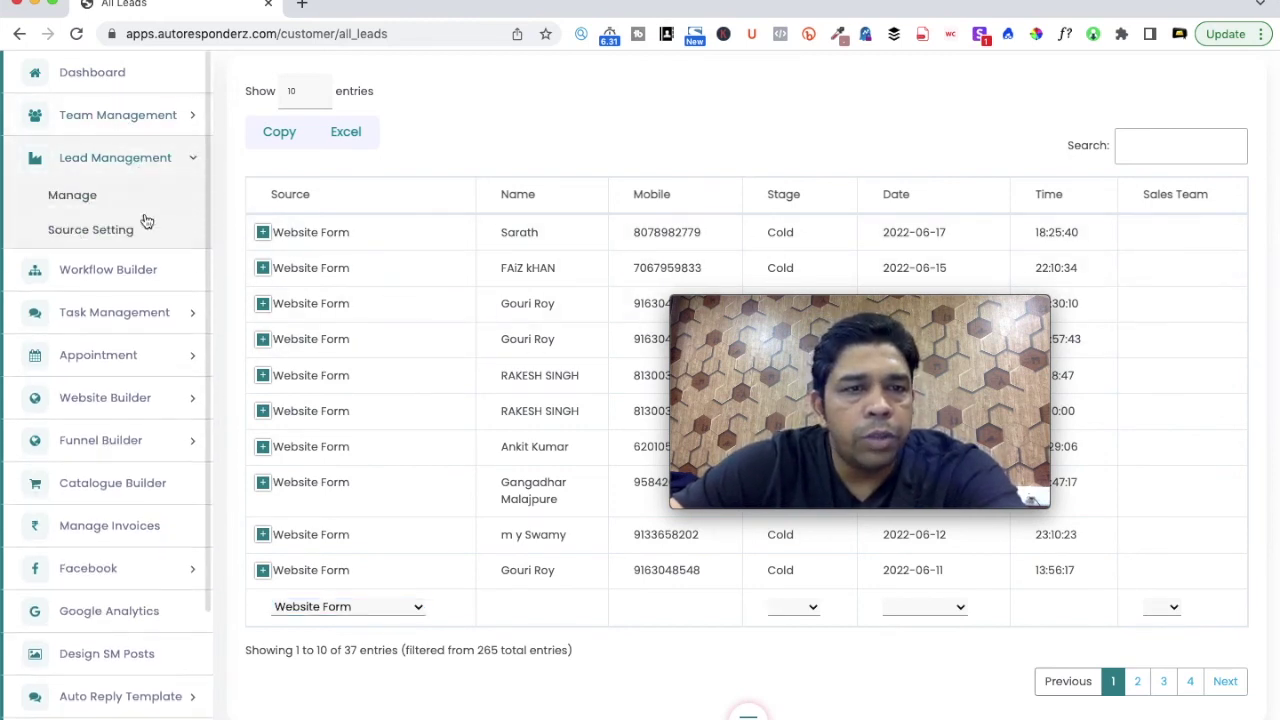
{"action": "left_click", "coordinate": [105, 233]}
{"action": "mouse_move", "coordinate": [786, 503]}
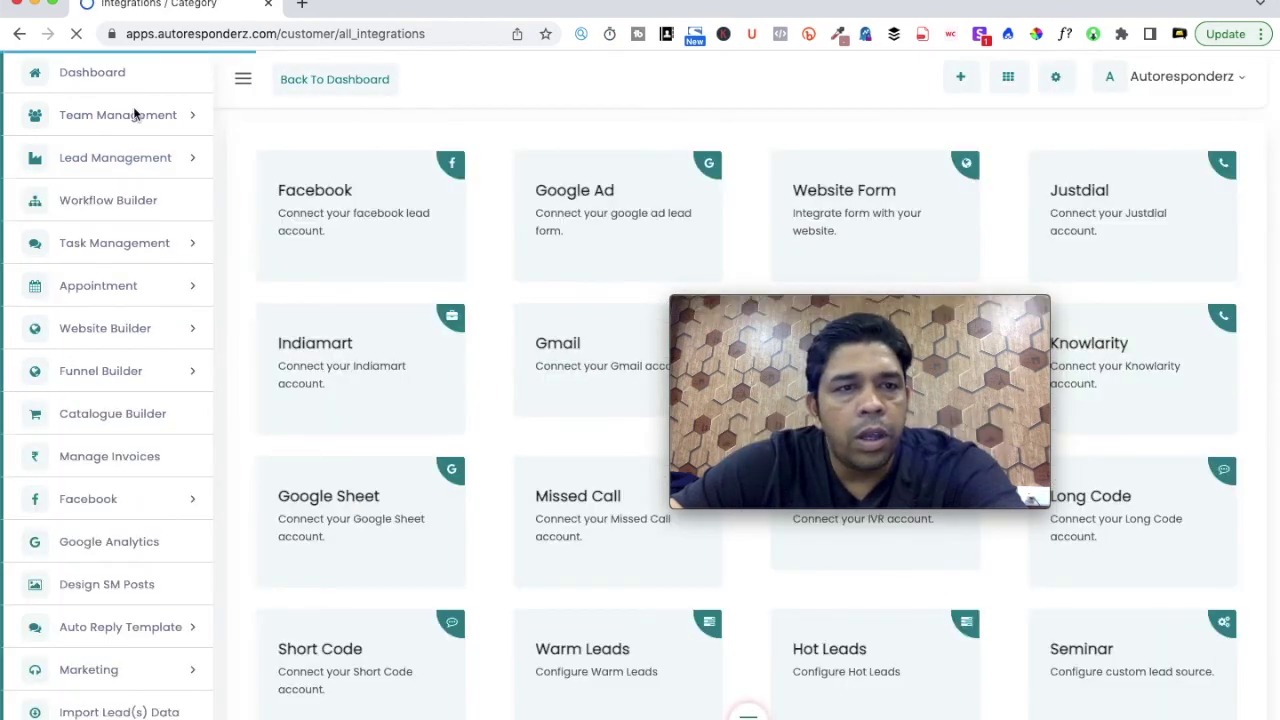
{"action": "left_click", "coordinate": [163, 148]}
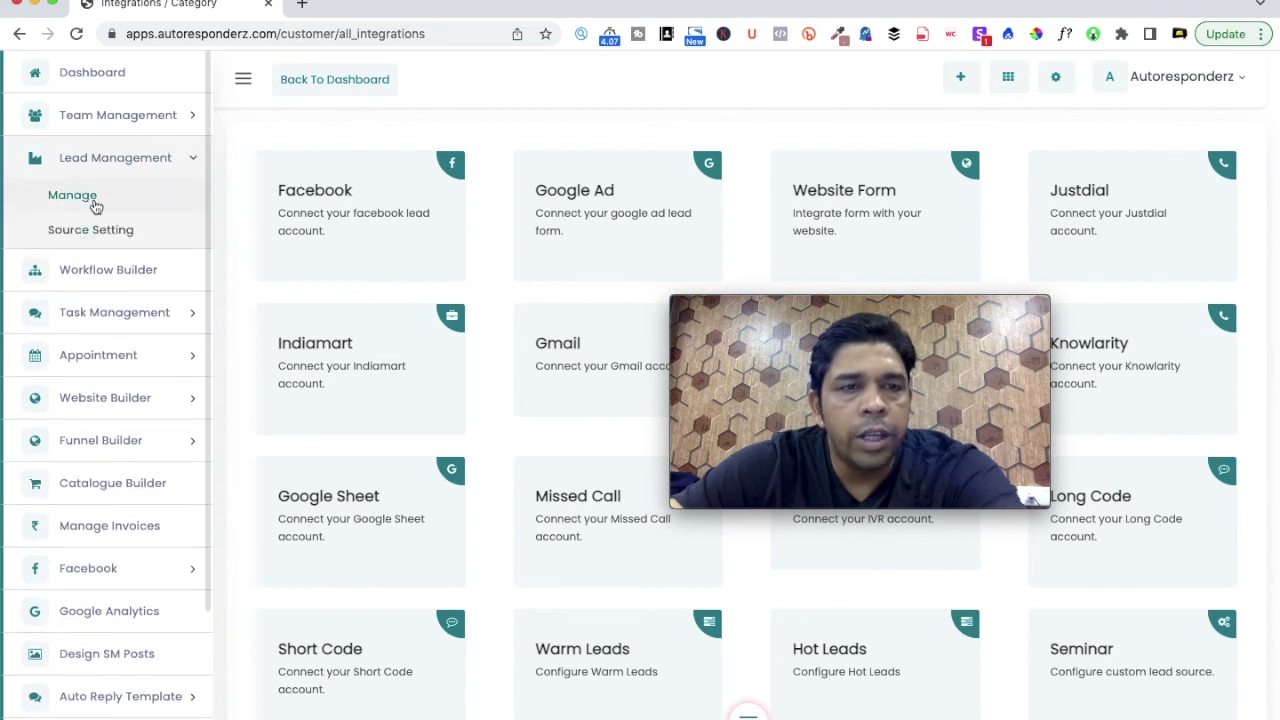
{"action": "left_click", "coordinate": [94, 205]}
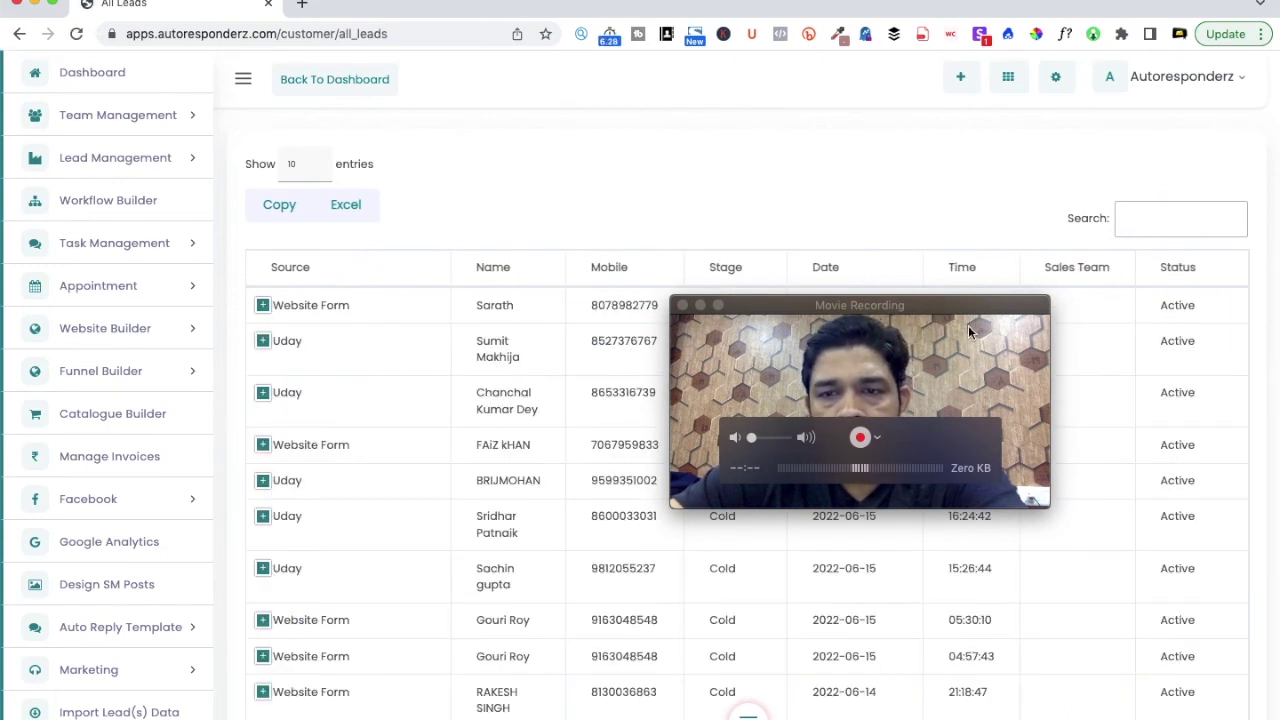
{"action": "scroll", "coordinate": [1083, 337], "scroll_direction": "down", "scroll_amount": 3}
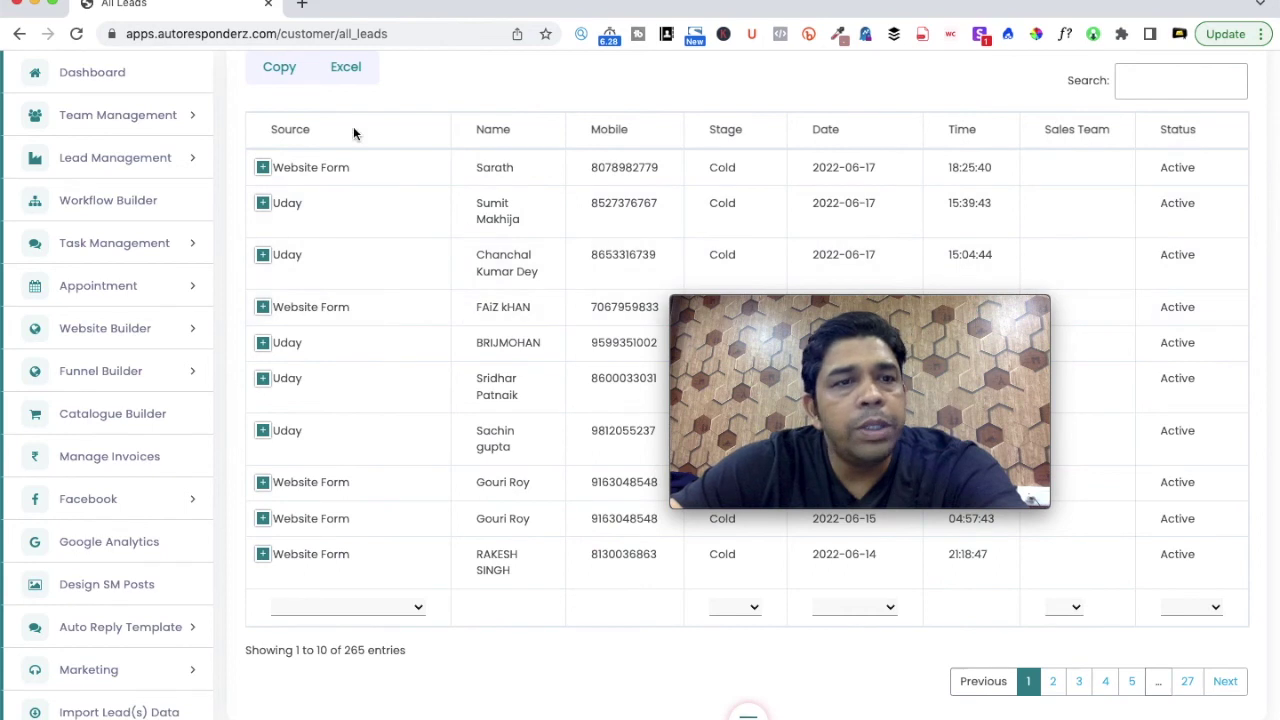
- Show the options for adding sales executives and departments in team management, and return to the managed leads list
{"action": "left_click", "coordinate": [166, 118]}
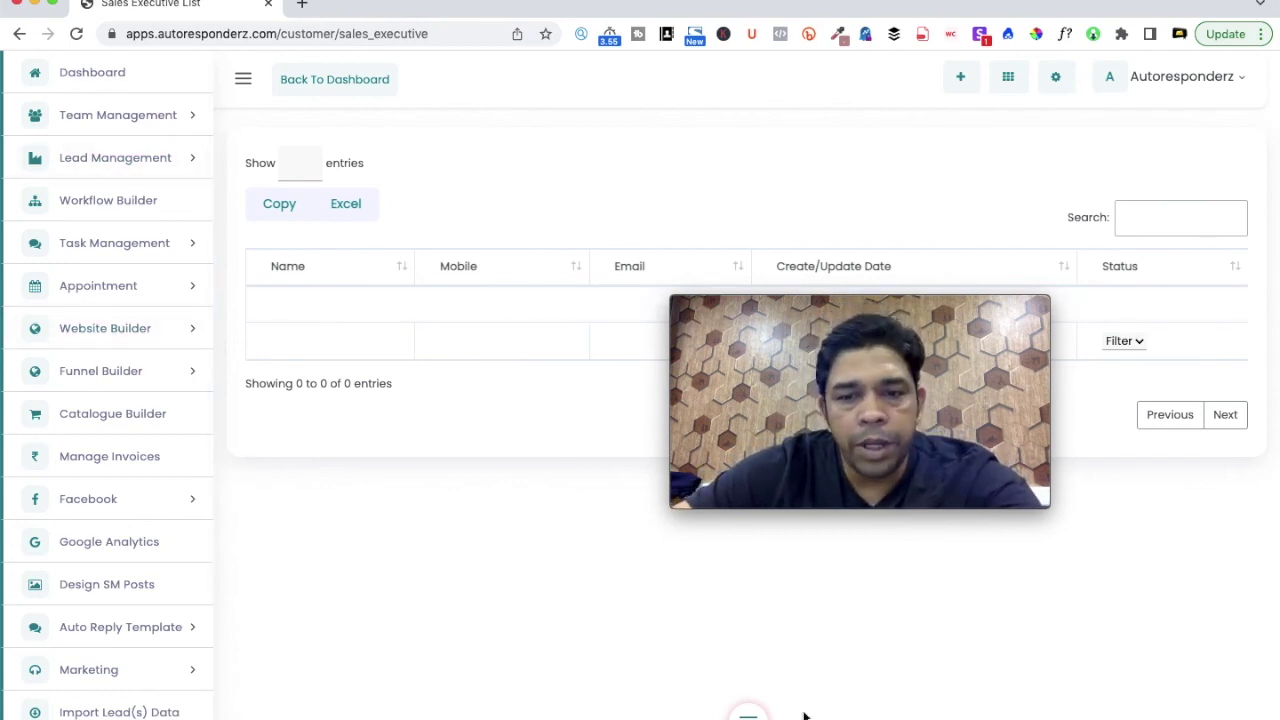
{"action": "left_click", "coordinate": [748, 714]}
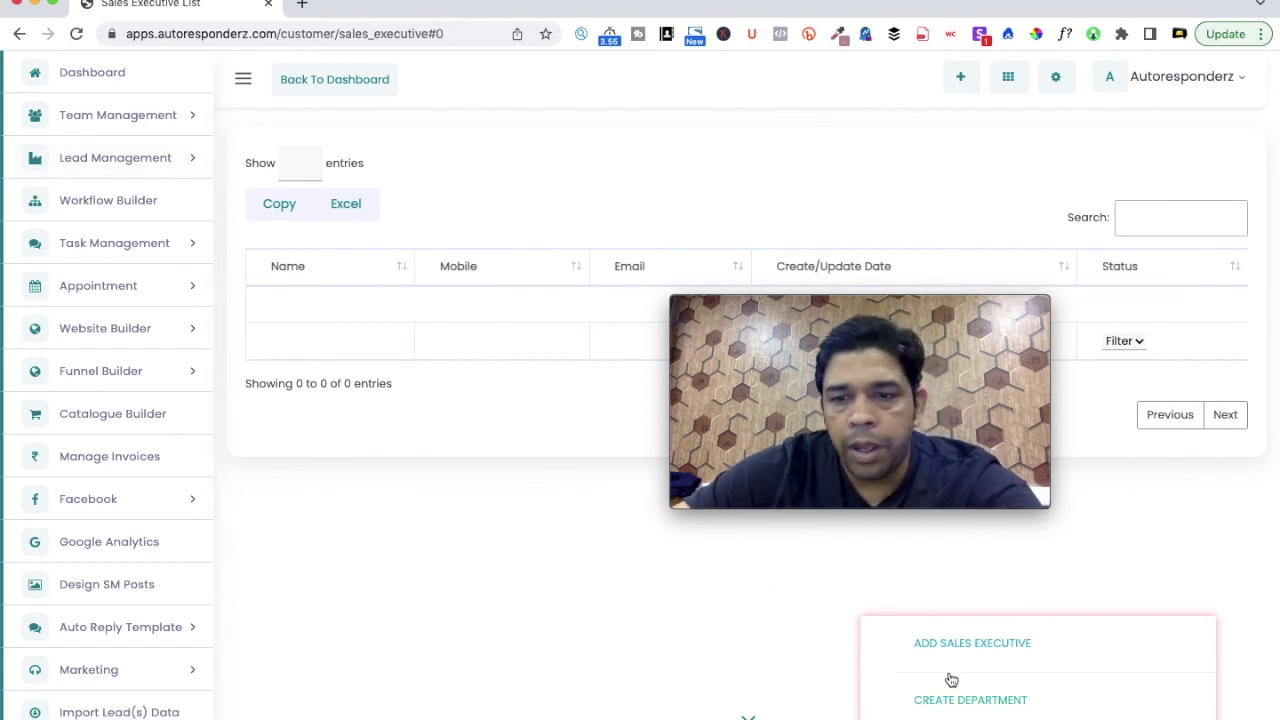
{"action": "left_click", "coordinate": [143, 160]}
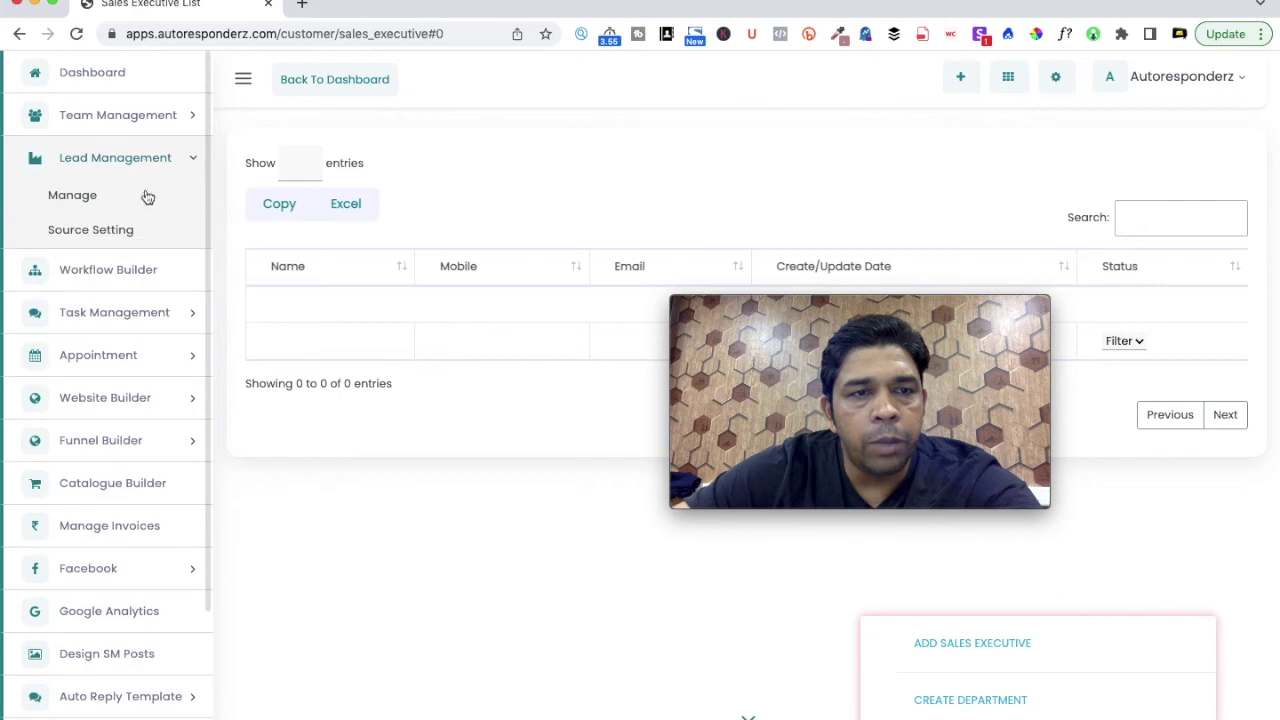
{"action": "left_click", "coordinate": [85, 197]}
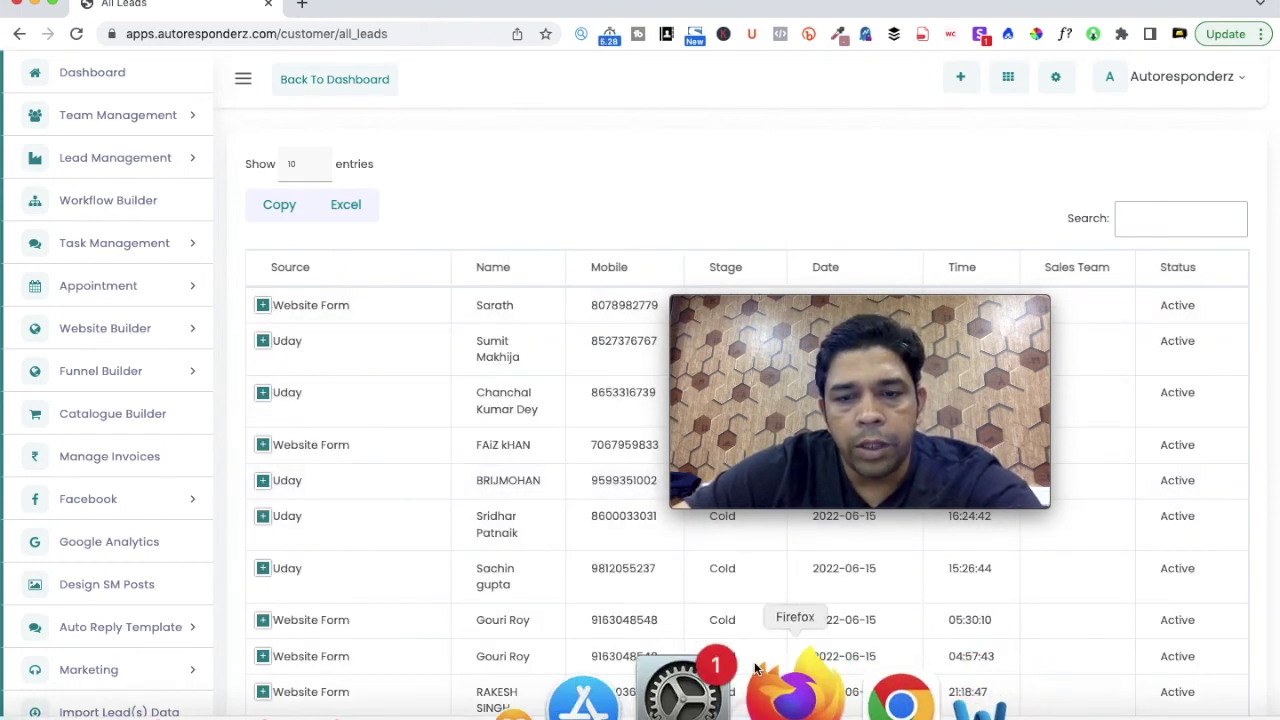
- Start an automated lead assignment rule with Facebook as the integration service, and check the sales executive choices
{"action": "left_click", "coordinate": [748, 716]}
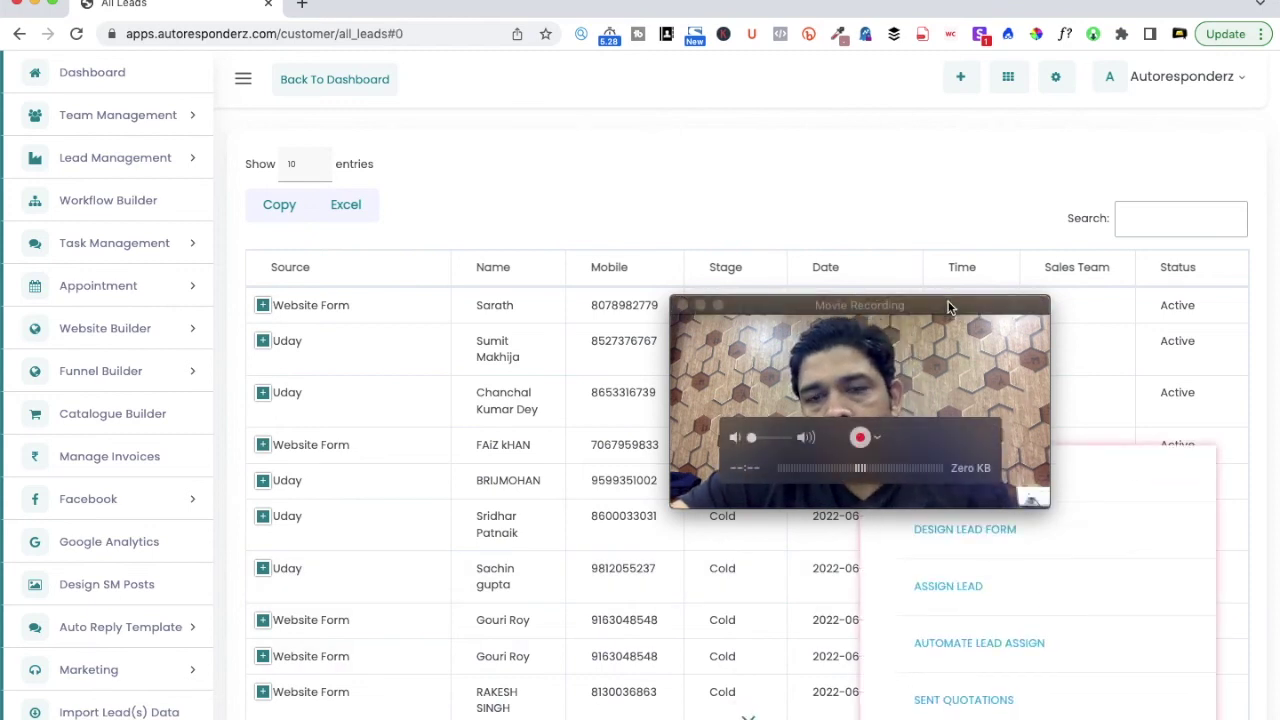
{"action": "left_click_drag", "start_coordinate": [949, 304], "coordinate": [714, 304]}
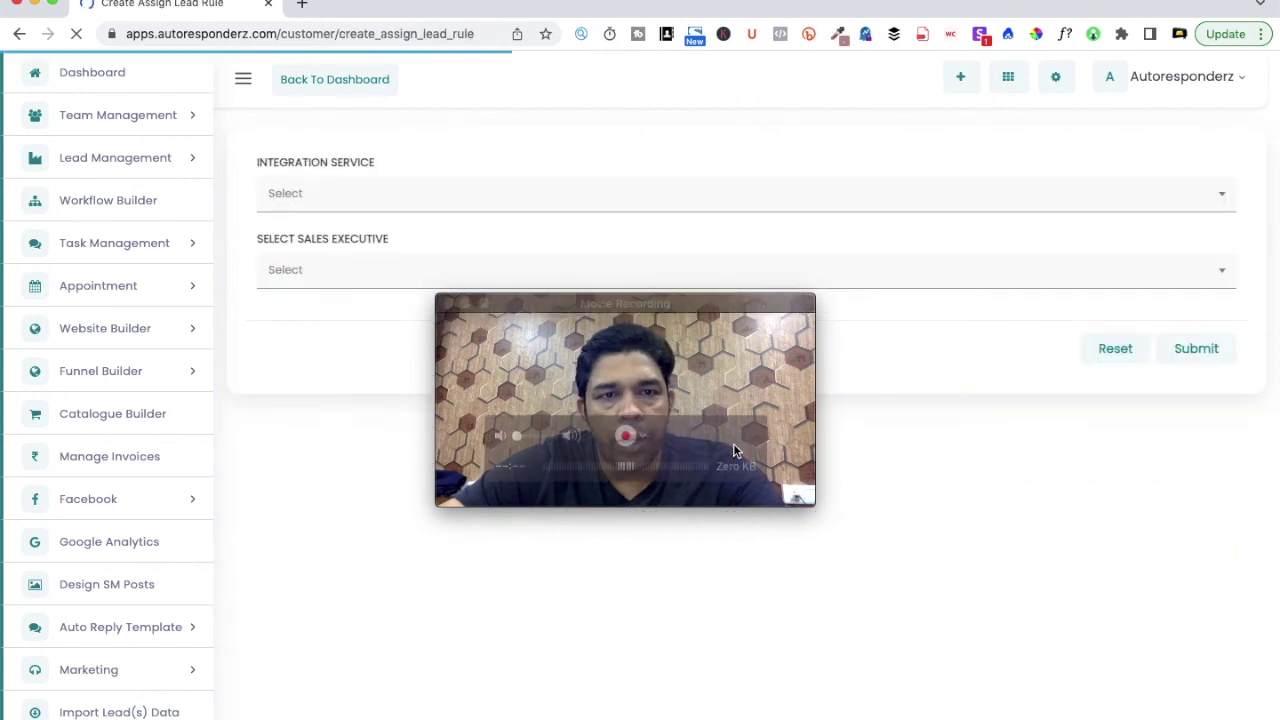
{"action": "left_click", "coordinate": [314, 195]}
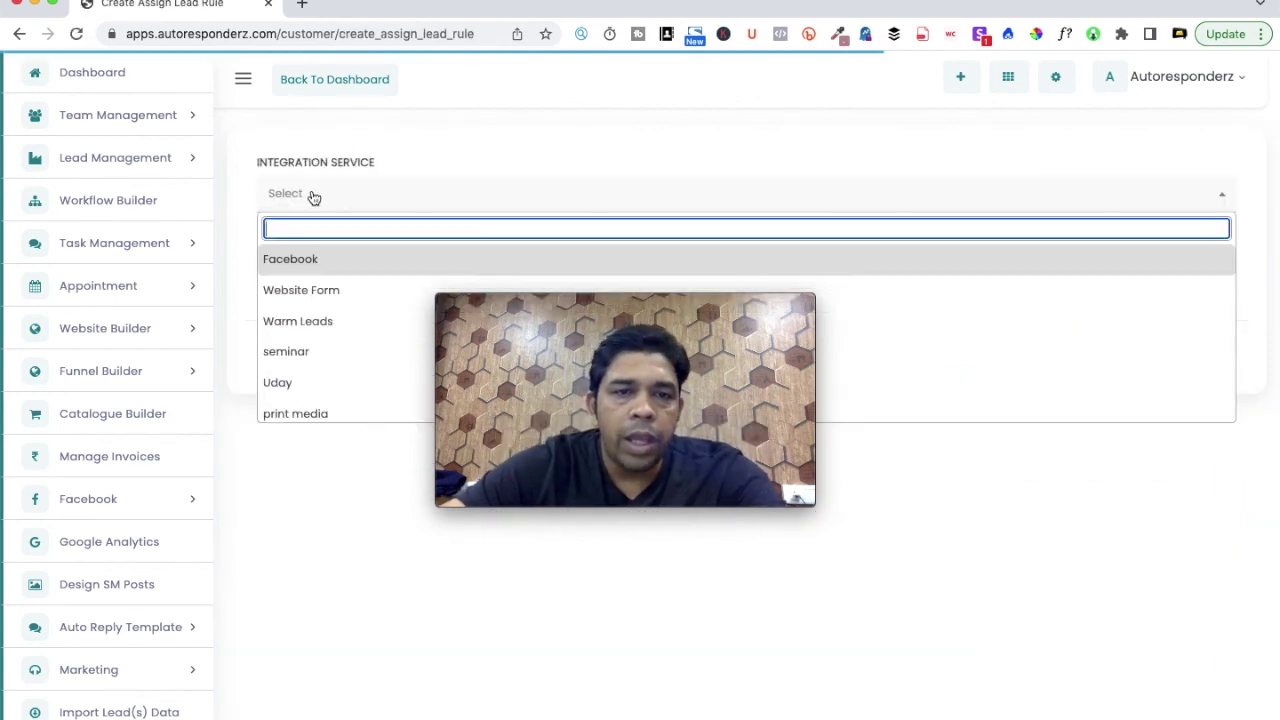
{"action": "left_click", "coordinate": [311, 262]}
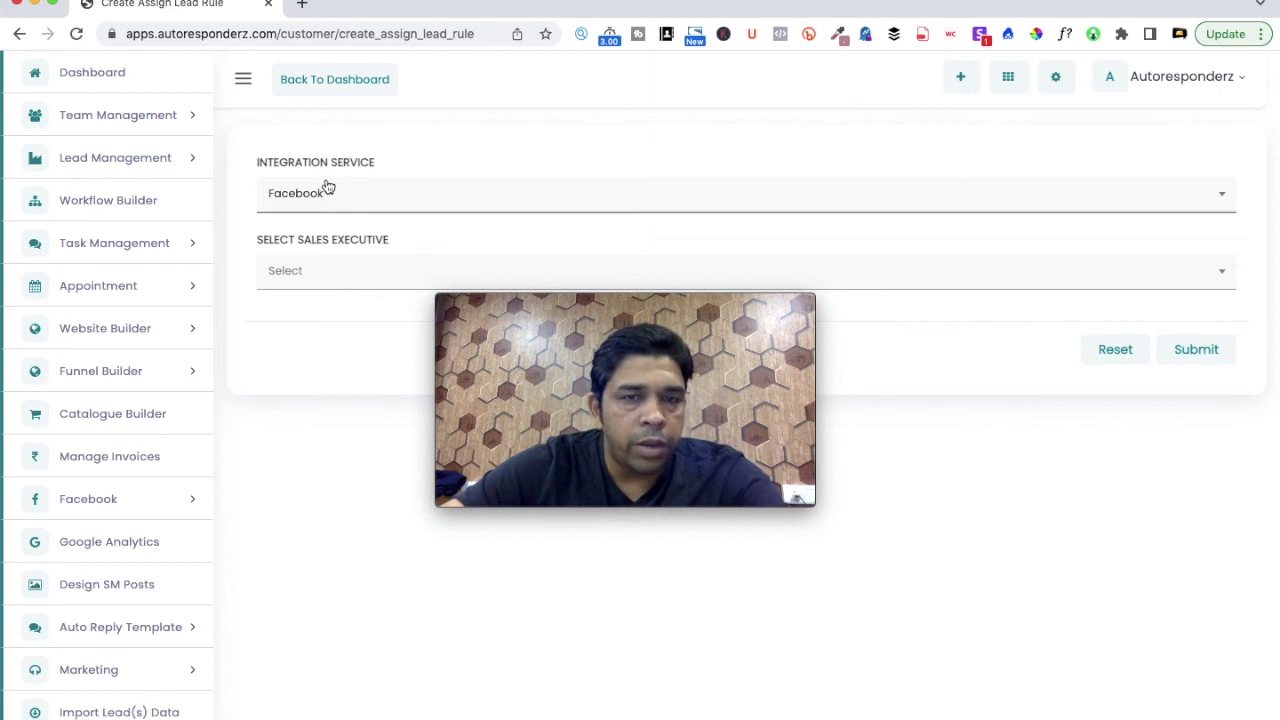
{"action": "left_click", "coordinate": [314, 270]}
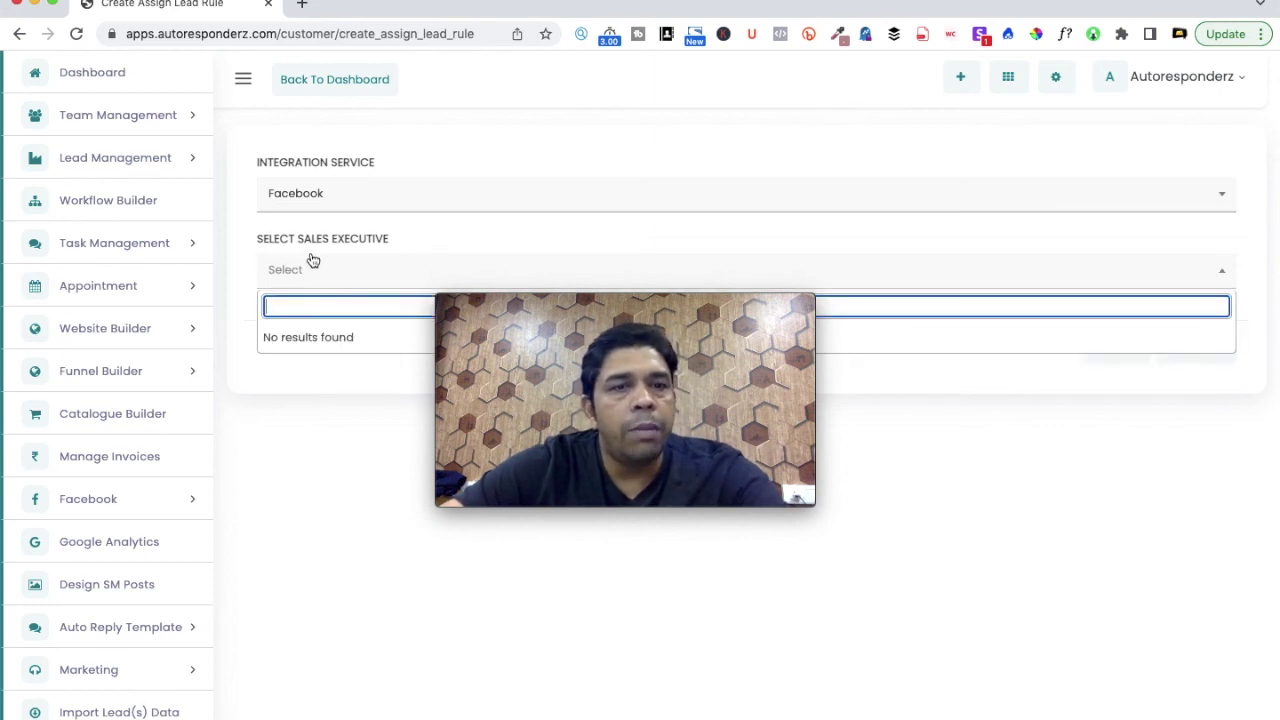
{"action": "left_click", "coordinate": [318, 370]}
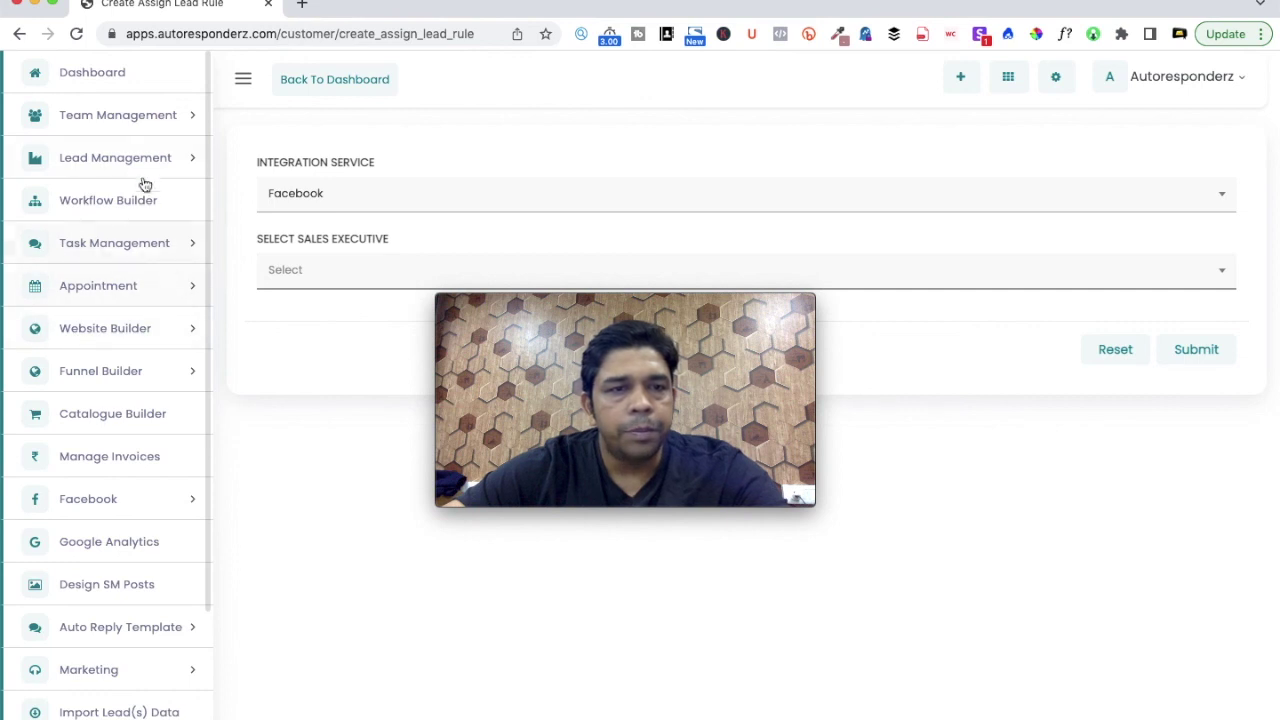
- Open the Workflow Builder and view the autoresponder workflow for the Facebook lead source
{"action": "left_click", "coordinate": [147, 135]}
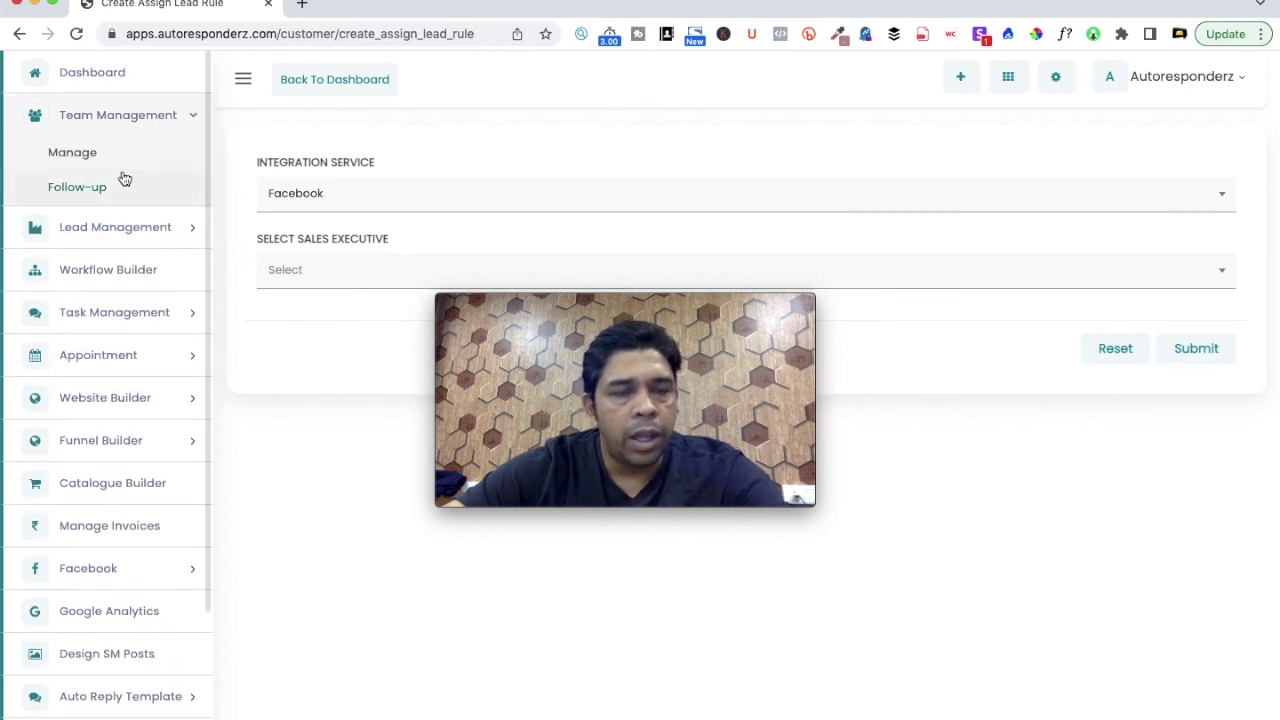
{"action": "left_click", "coordinate": [137, 227]}
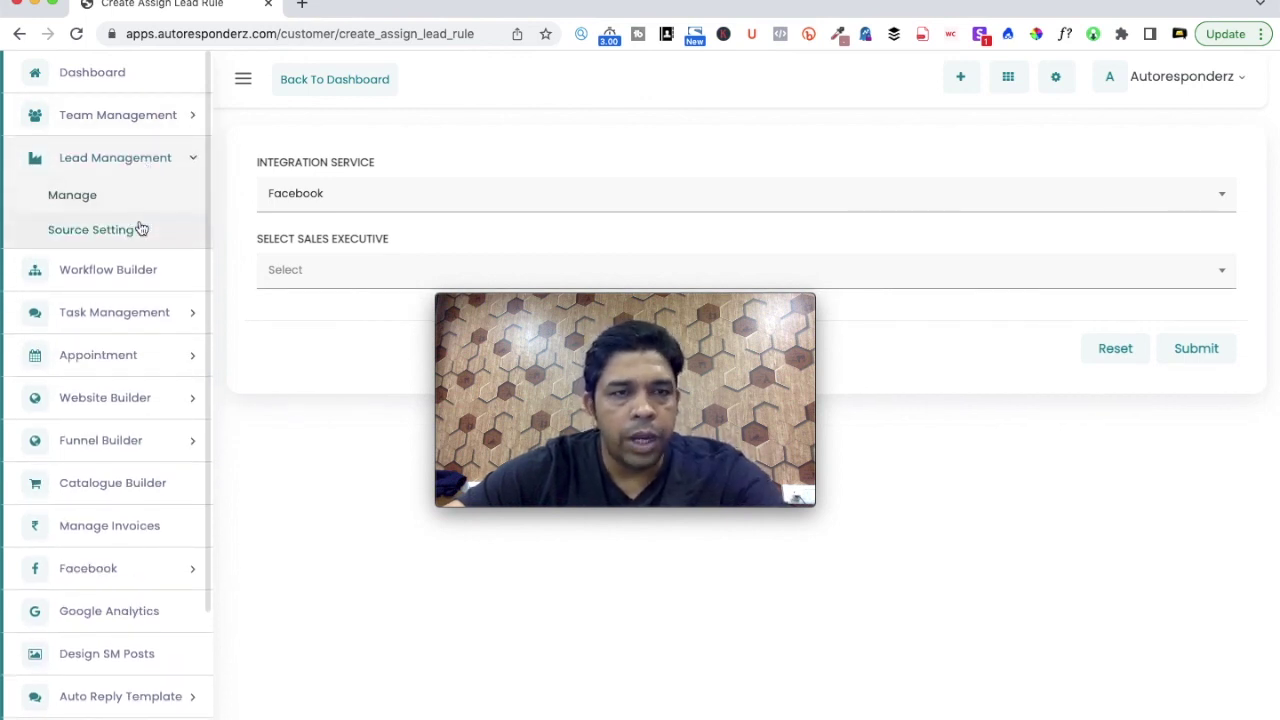
{"action": "left_click", "coordinate": [150, 272]}
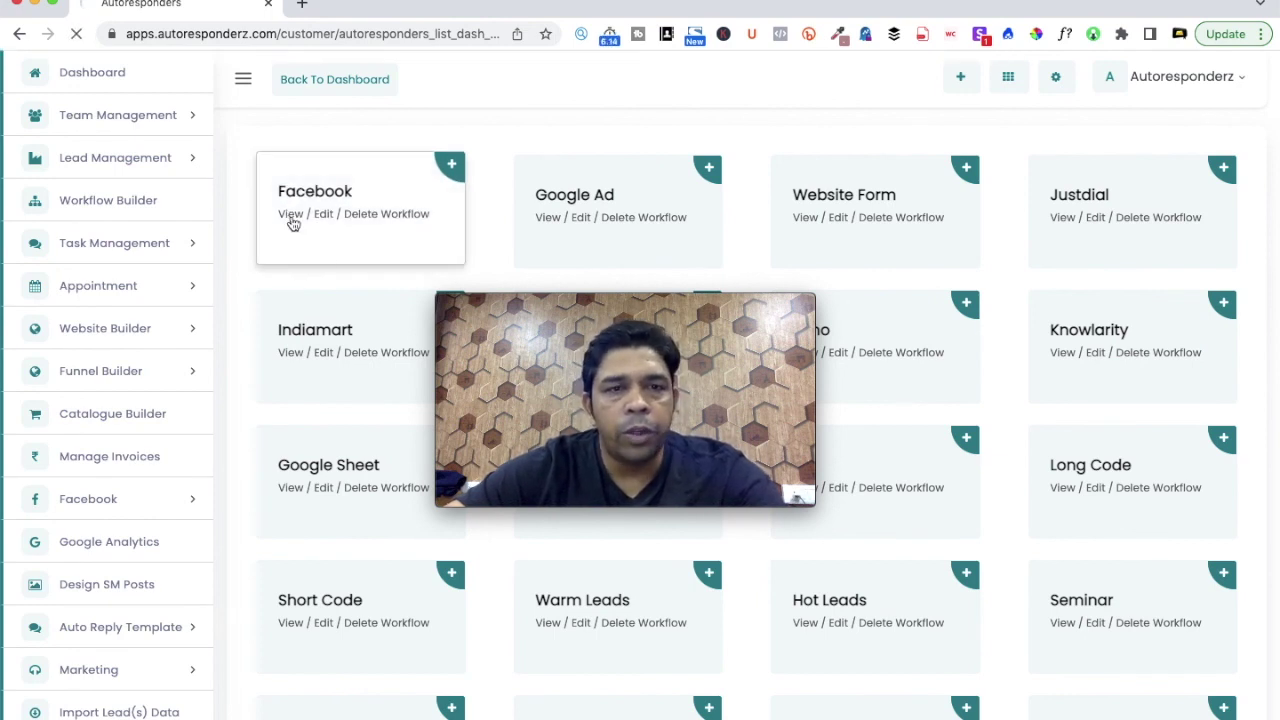
{"action": "scroll", "coordinate": [380, 273], "scroll_direction": "down", "scroll_amount": 1}
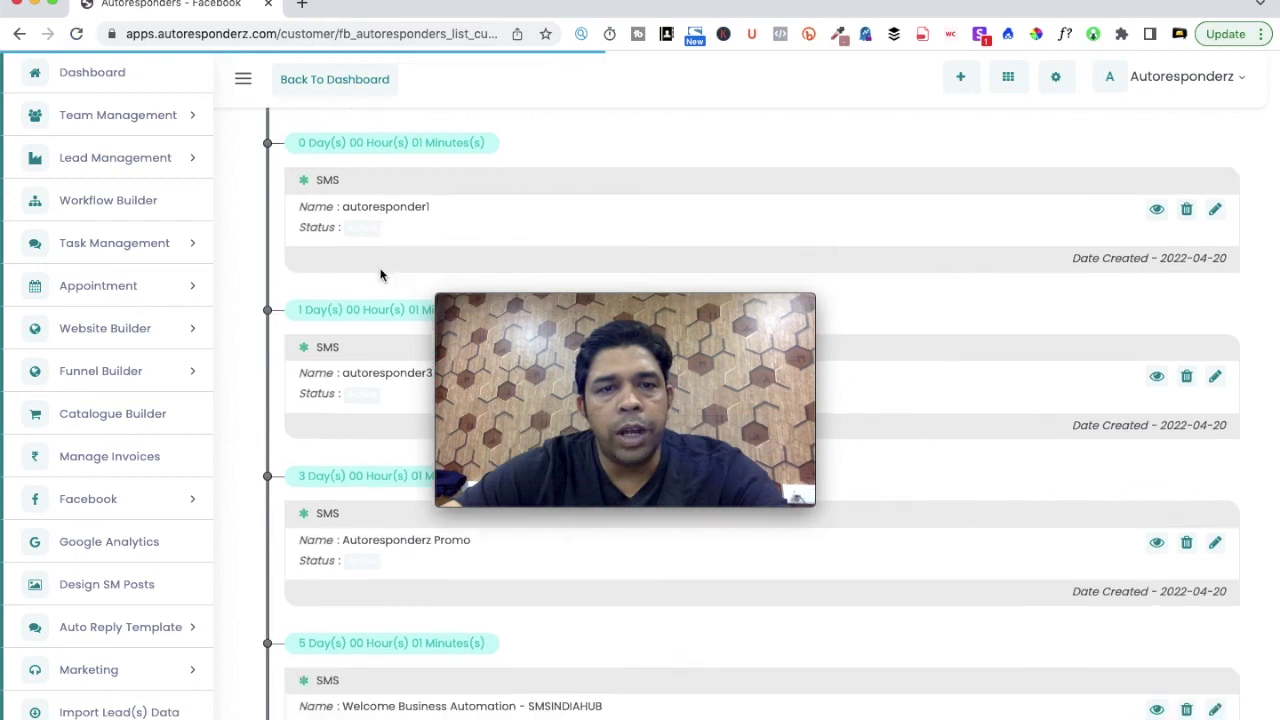
- Check the run delay and message template of the autoresponder1 SMS, and close the template preview
{"action": "double_click", "coordinate": [417, 141]}
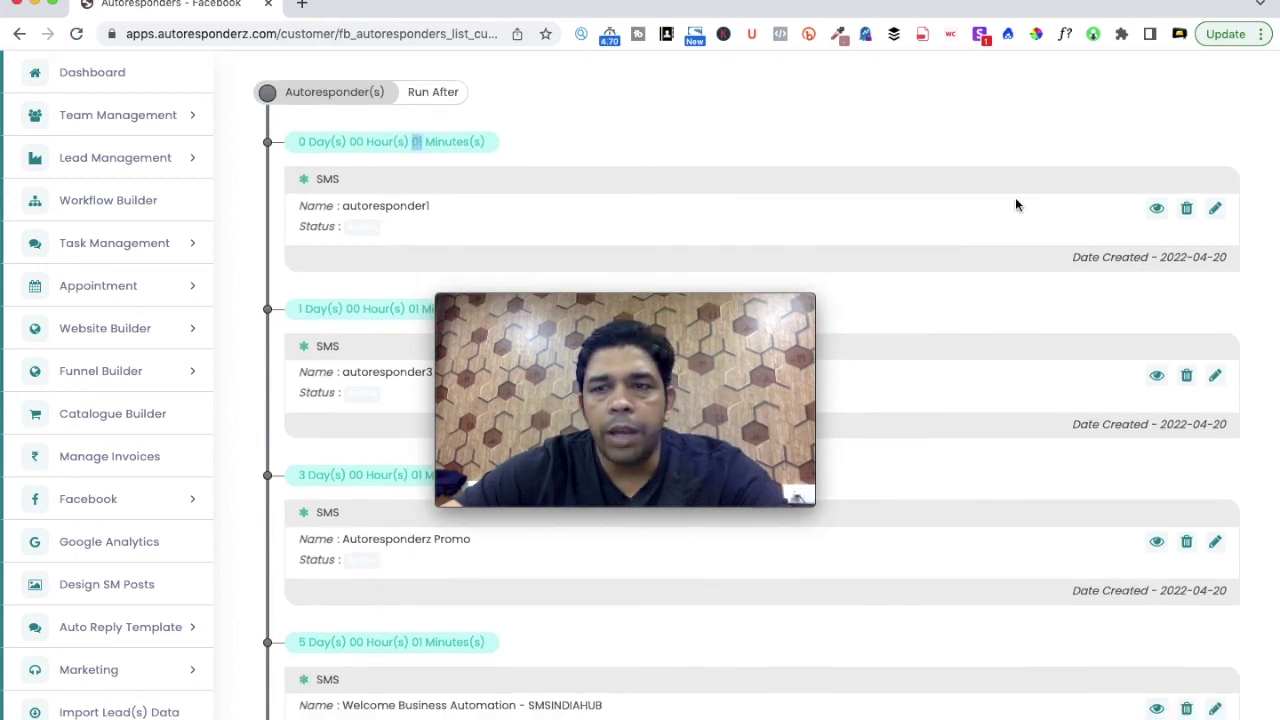
{"action": "left_click", "coordinate": [1155, 216]}
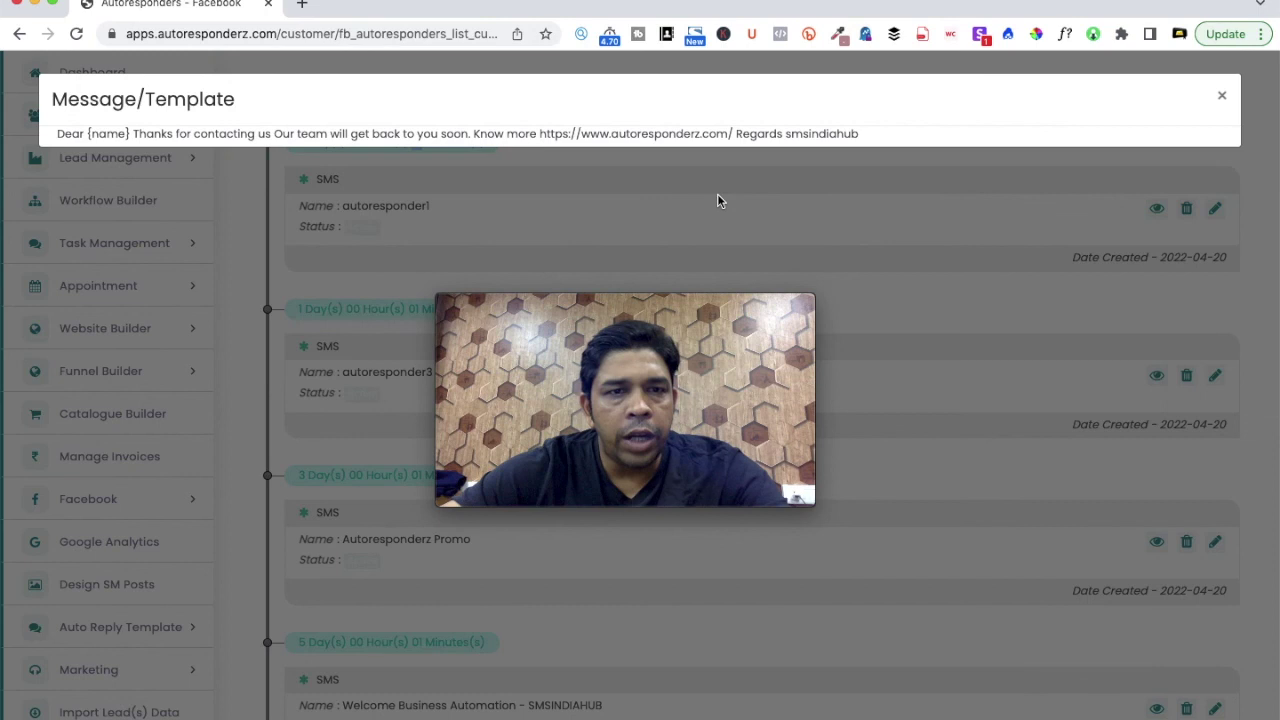
{"action": "left_click", "coordinate": [1223, 95]}
{"action": "double_click", "coordinate": [327, 178]}
{"action": "left_click", "coordinate": [323, 360]}
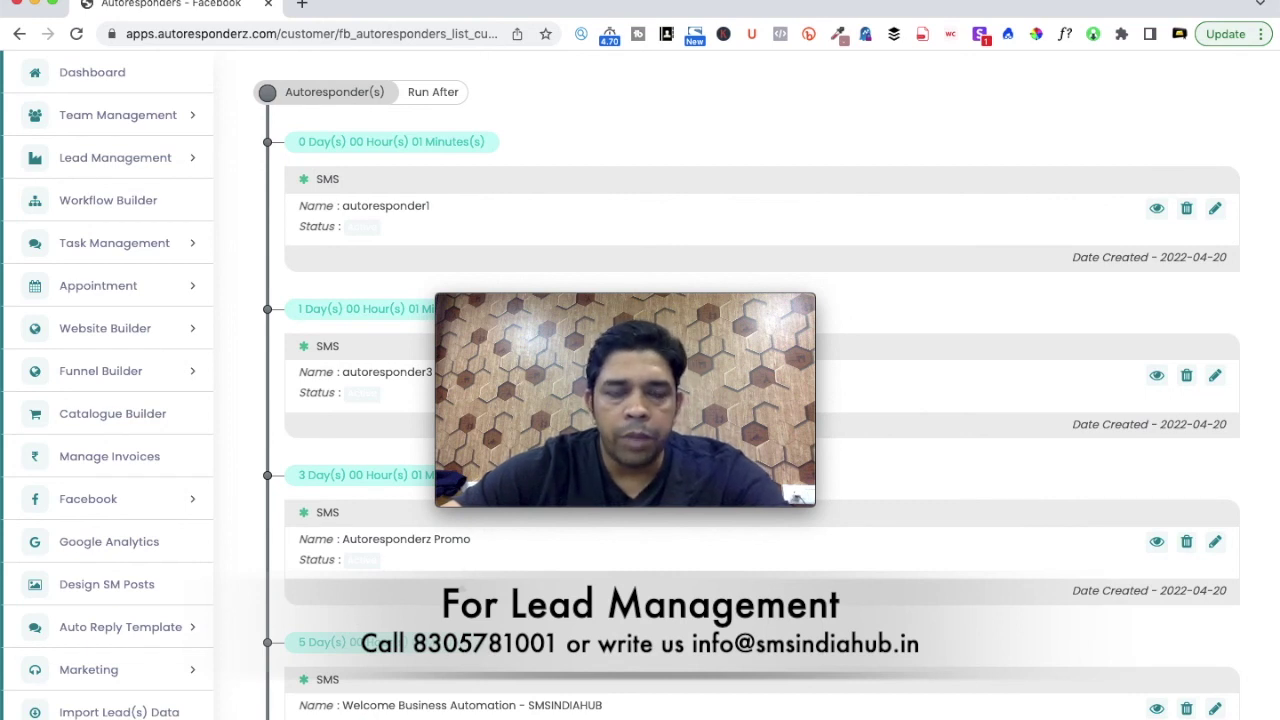
- Review the scheduled SMS autoresponders along the Facebook workflow timeline
{"action": "scroll", "coordinate": [419, 625], "scroll_direction": "down", "scroll_amount": 2}
{"action": "scroll", "coordinate": [419, 625], "scroll_direction": "up", "scroll_amount": 3}
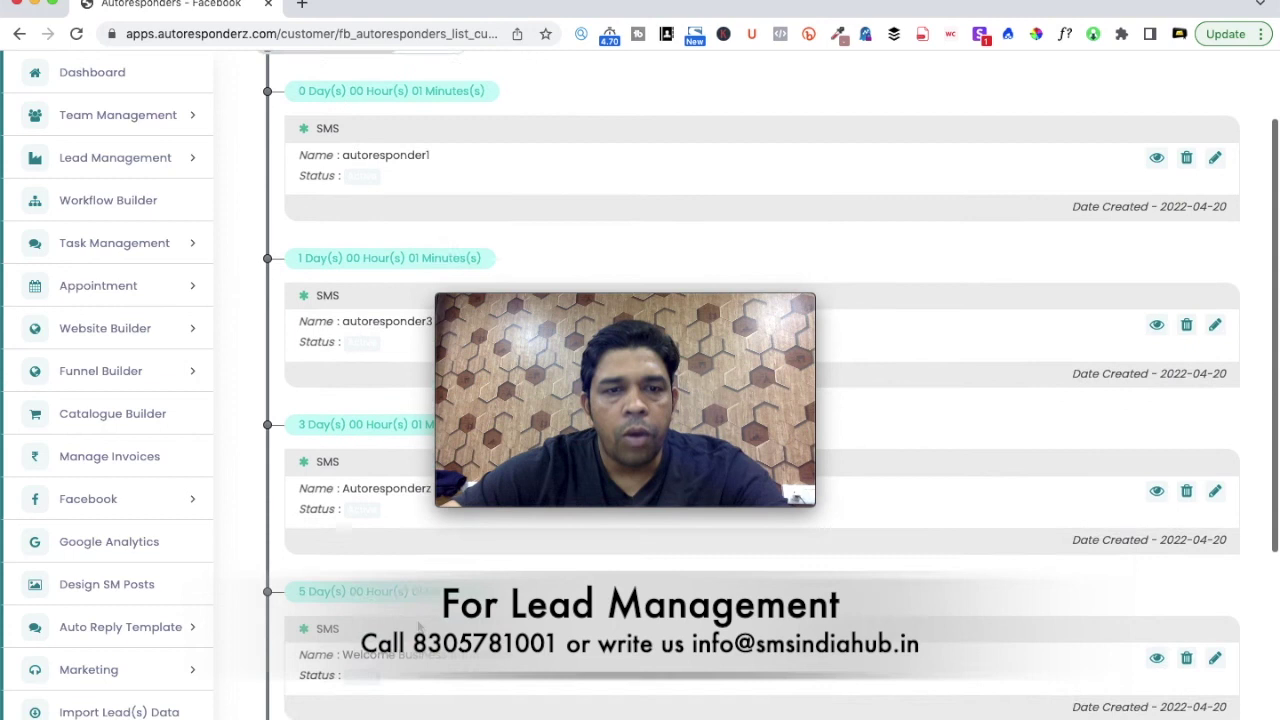
{"action": "scroll", "coordinate": [346, 209], "scroll_direction": "down", "scroll_amount": 2}
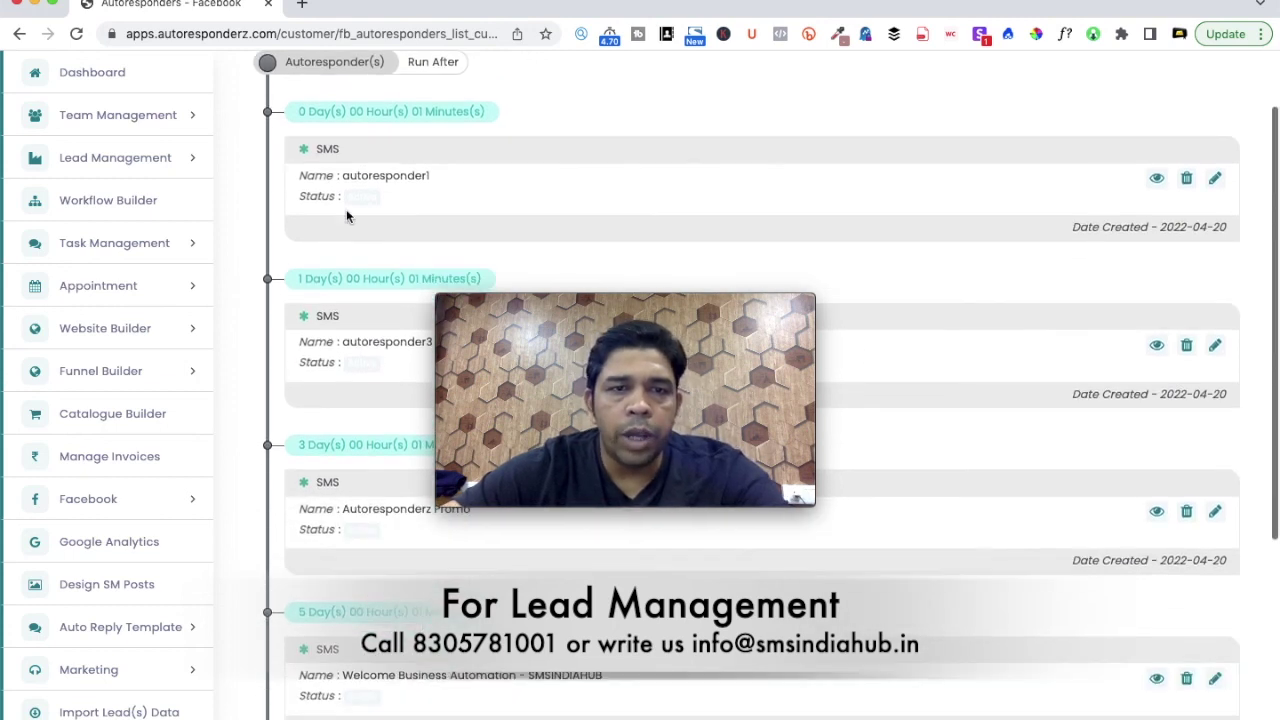
{"action": "scroll", "coordinate": [303, 545], "scroll_direction": "down", "scroll_amount": 6}
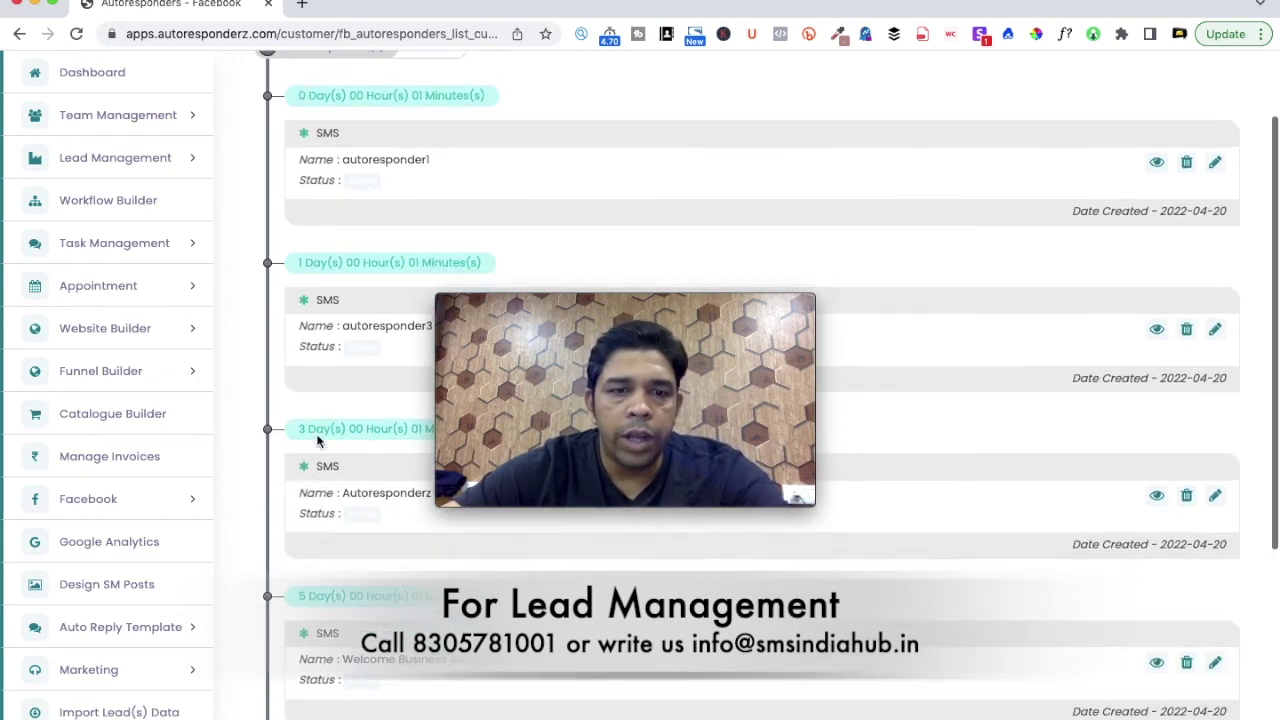
{"action": "scroll", "coordinate": [303, 545], "scroll_direction": "up", "scroll_amount": 8}
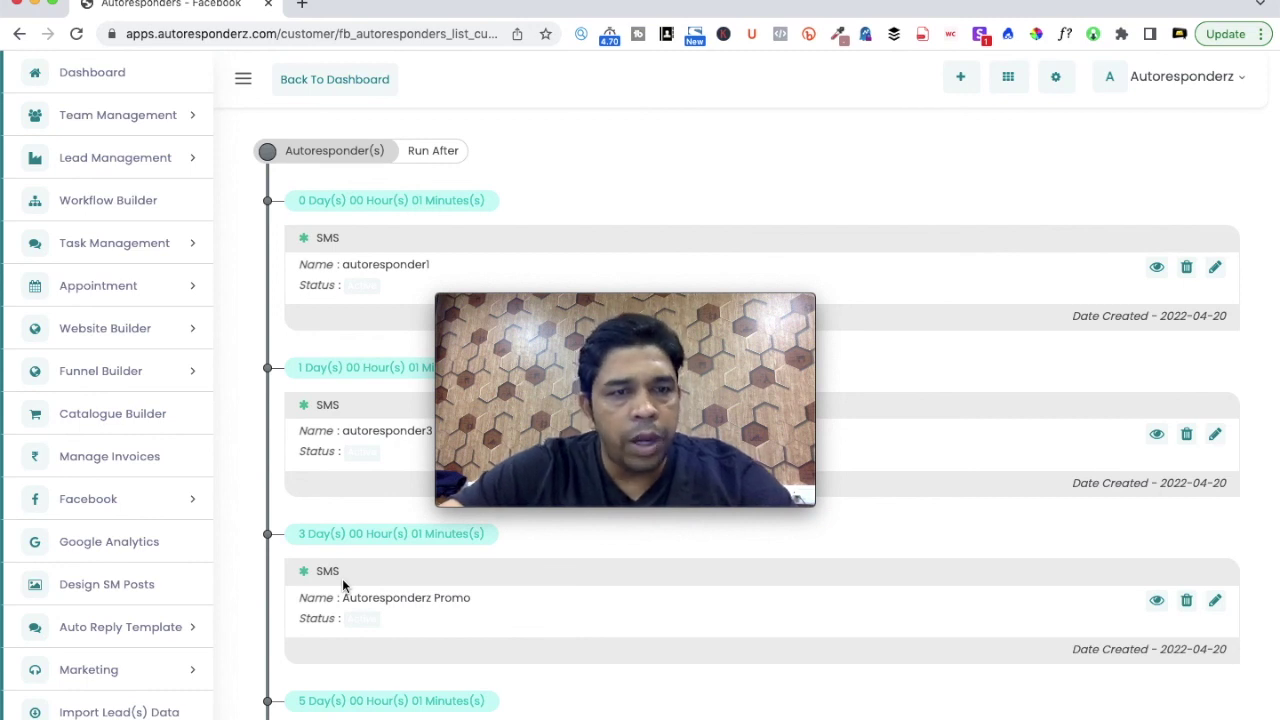
- Show the Funnel Builder options and look over the remaining modules offered by the platform
{"action": "mouse_move", "coordinate": [441, 457]}
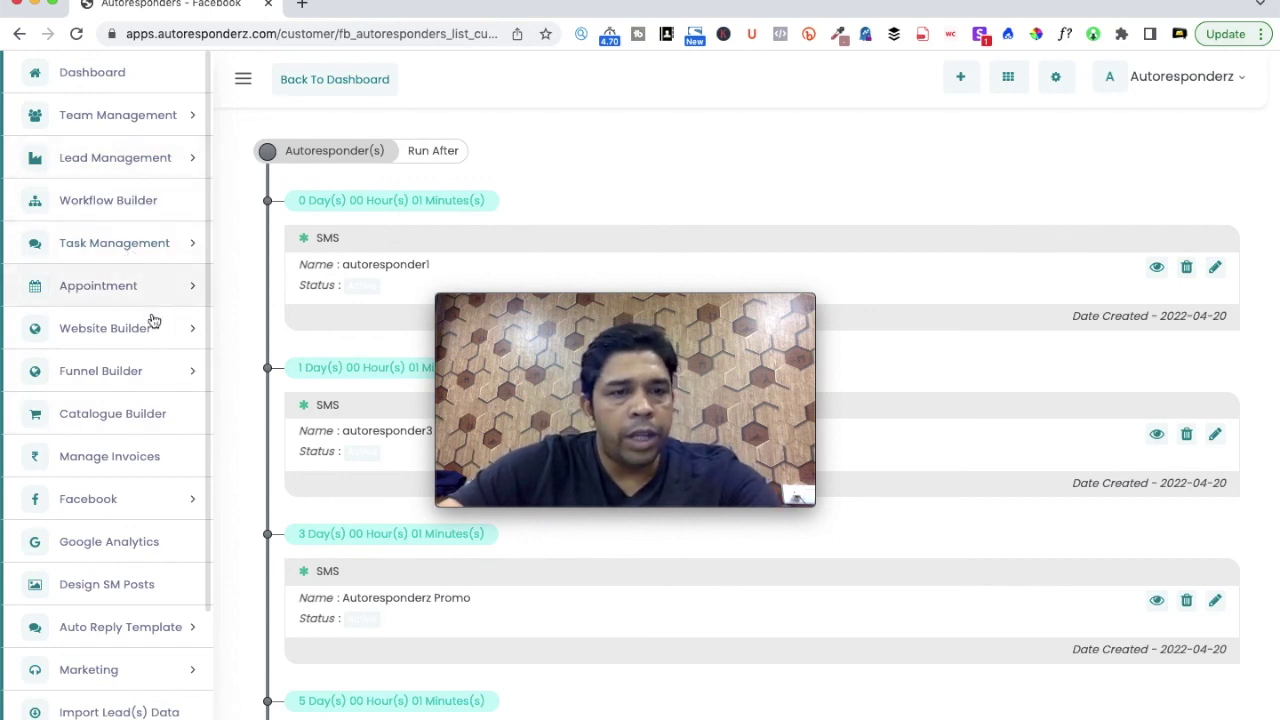
{"action": "left_click", "coordinate": [151, 372]}
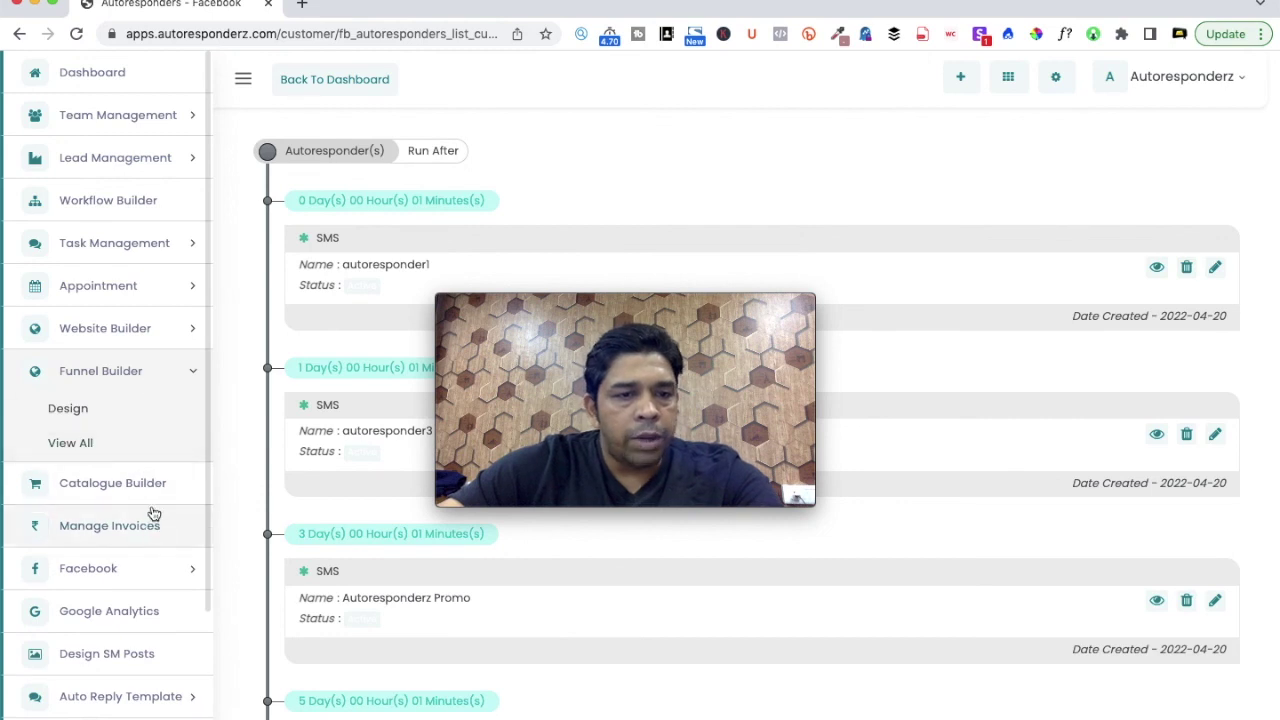
{"action": "scroll", "coordinate": [146, 578], "scroll_direction": "down", "scroll_amount": 5}
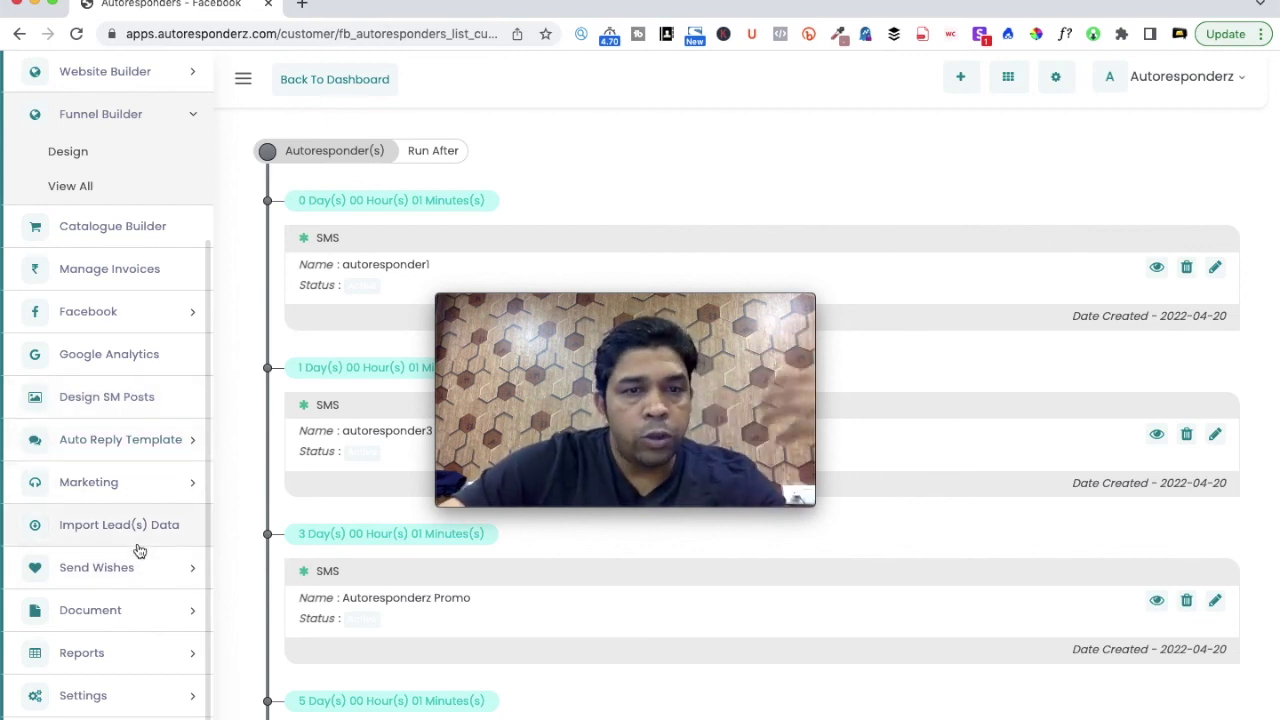
{"action": "scroll", "coordinate": [126, 463], "scroll_direction": "up", "scroll_amount": 5}
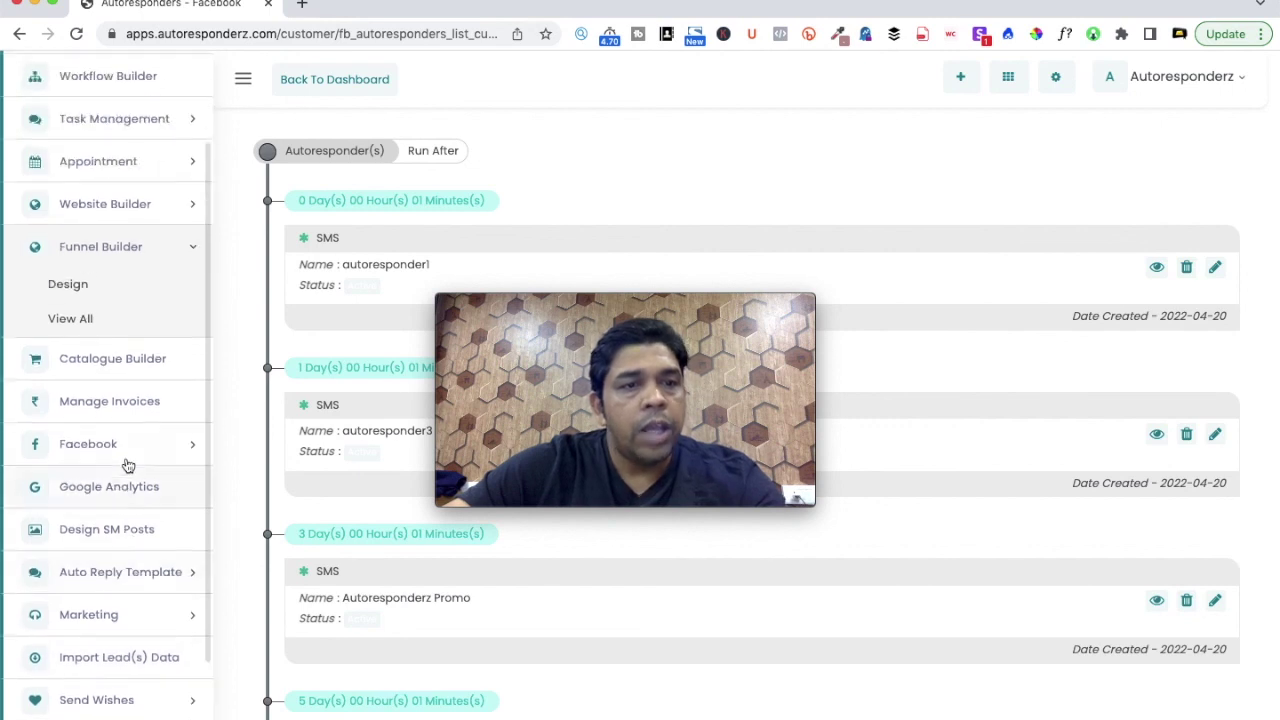